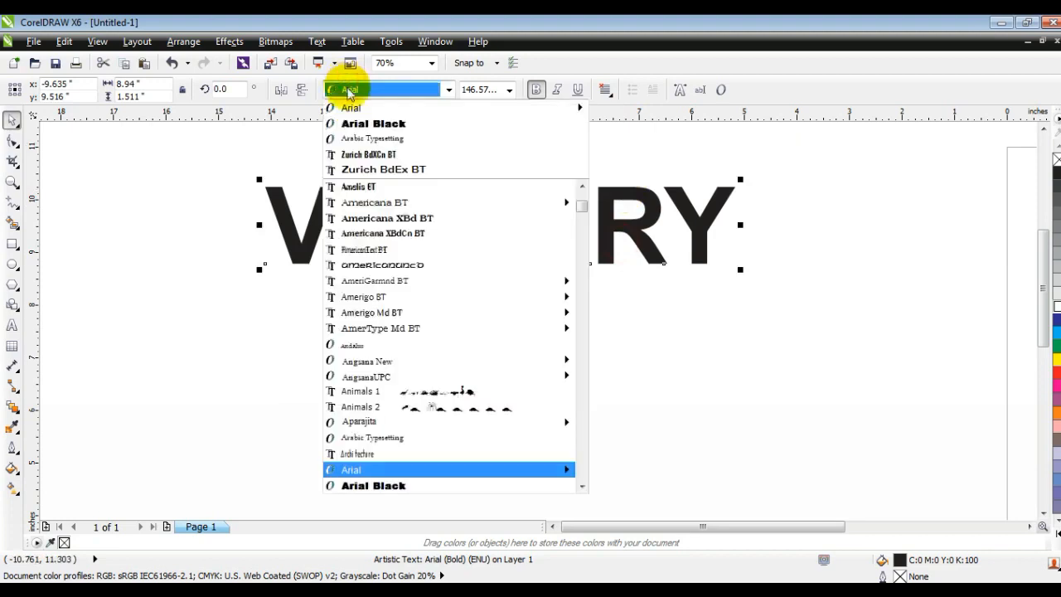
# Set the VICTORY text in Arial Black and break it apart into separate letters.
pyautogui.click(357, 120)
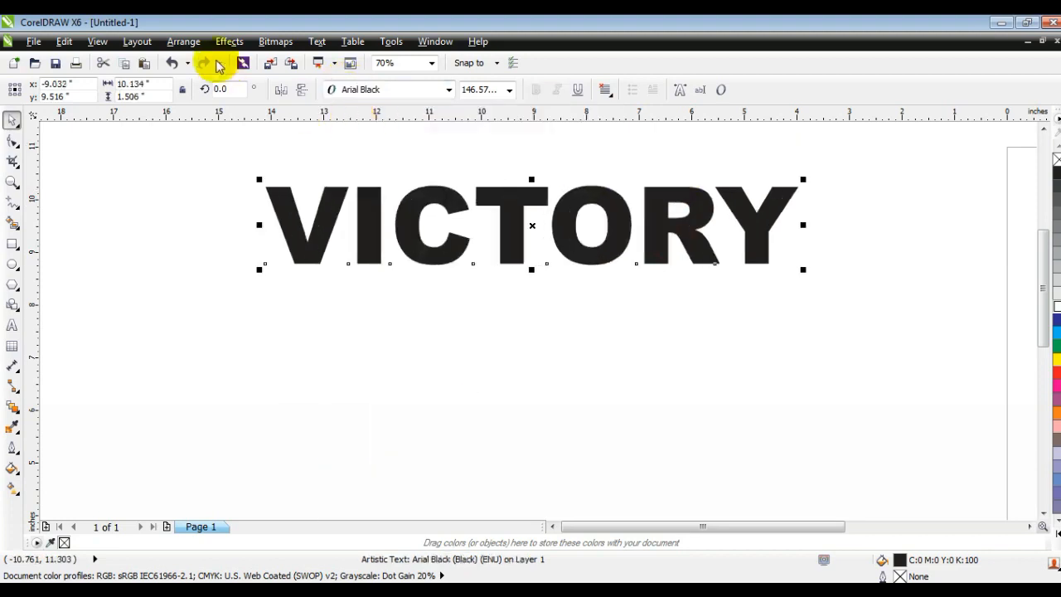
pyautogui.click(184, 42)
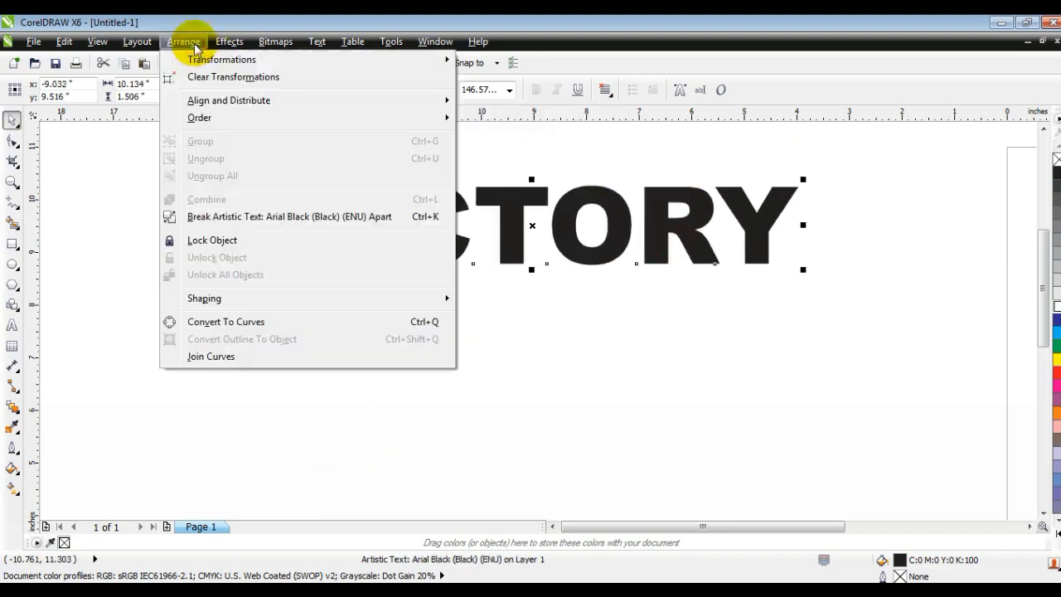
pyautogui.click(205, 216)
# Select all seven letters of VICTORY and convert them to curves.
pyautogui.moveTo(178, 156); pyautogui.dragTo(912, 277)
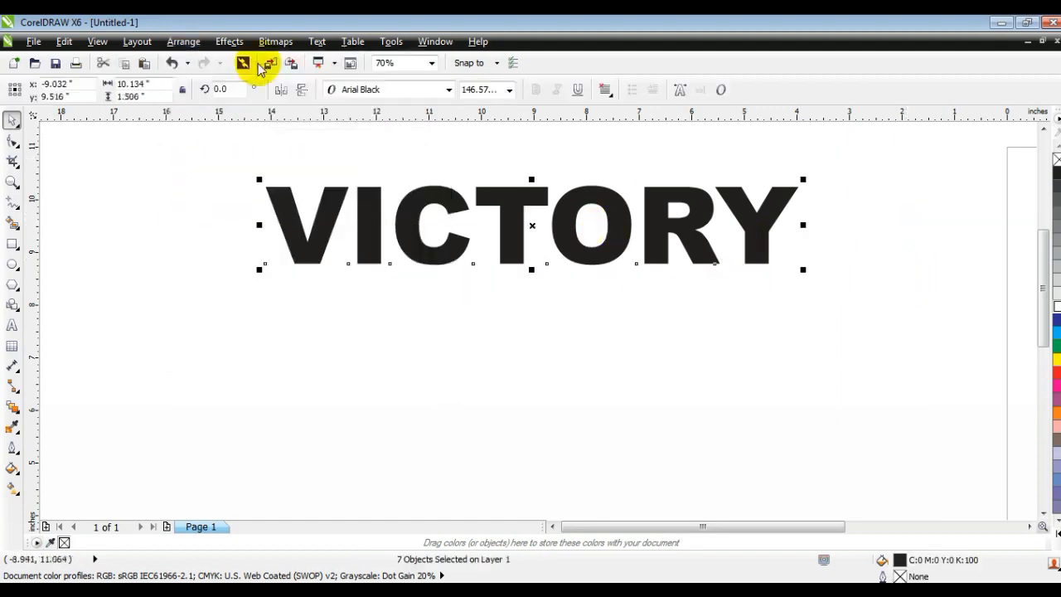
pyautogui.click(181, 41)
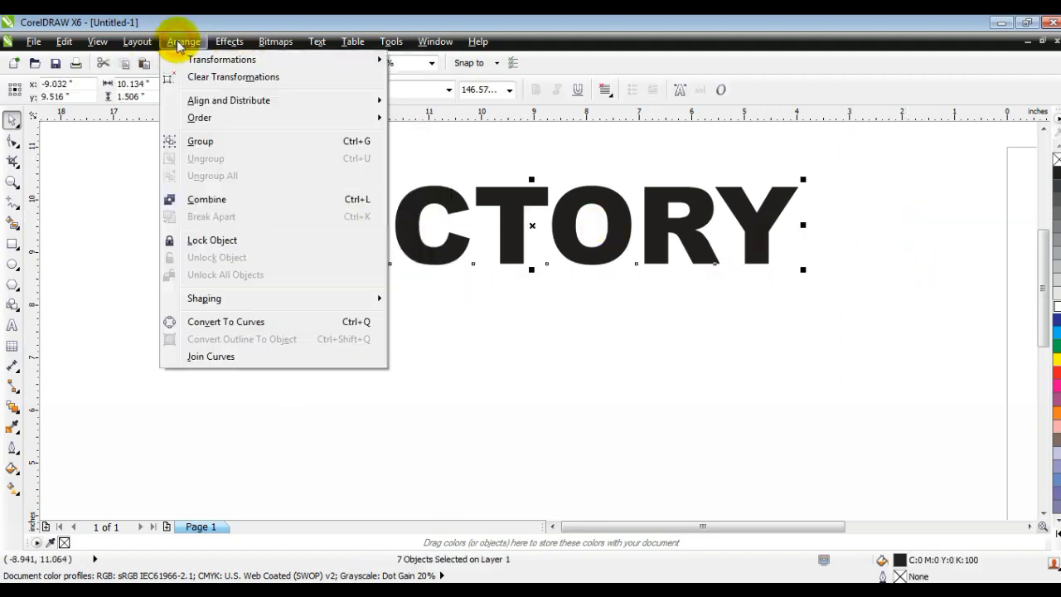
pyautogui.click(264, 325)
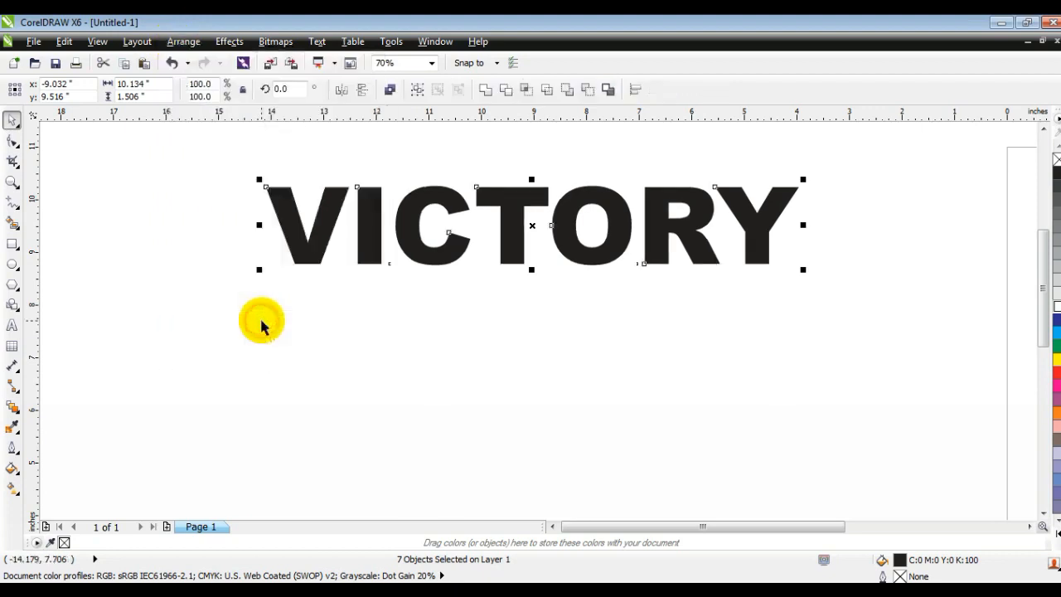
pyautogui.click(261, 326)
# Move the individual letters of VICTORY sideways so that they stand apart with gaps between them.
pyautogui.moveTo(308, 230); pyautogui.dragTo(262, 230)
pyautogui.moveTo(367, 230); pyautogui.dragTo(334, 229)
pyautogui.moveTo(402, 232); pyautogui.dragTo(379, 232)
pyautogui.moveTo(508, 219); pyautogui.dragTo(497, 218)
pyautogui.moveTo(577, 230); pyautogui.dragTo(560, 230)
pyautogui.moveTo(671, 229); pyautogui.dragTo(666, 229)
pyautogui.click(780, 220)
pyautogui.click(630, 354)
# Shrink the row of letters and move it aside to the right to clear a working area.
pyautogui.moveTo(166, 163); pyautogui.dragTo(580, 237)
pyautogui.moveTo(450, 218); pyautogui.dragTo(737, 204)
pyautogui.click(639, 309)
# Move the V out of the row into the empty area and enlarge it to about 2.8 by 2.6 inches.
pyautogui.moveTo(536, 208); pyautogui.dragTo(344, 351)
pyautogui.moveTo(364, 316); pyautogui.dragTo(466, 208)
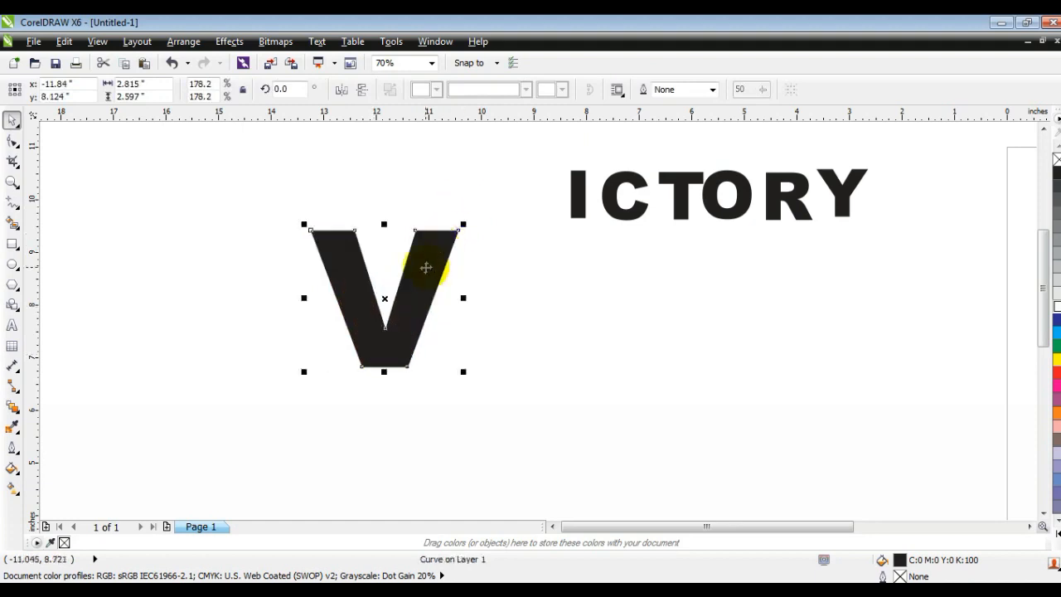
pyautogui.moveTo(425, 267); pyautogui.dragTo(423, 269)
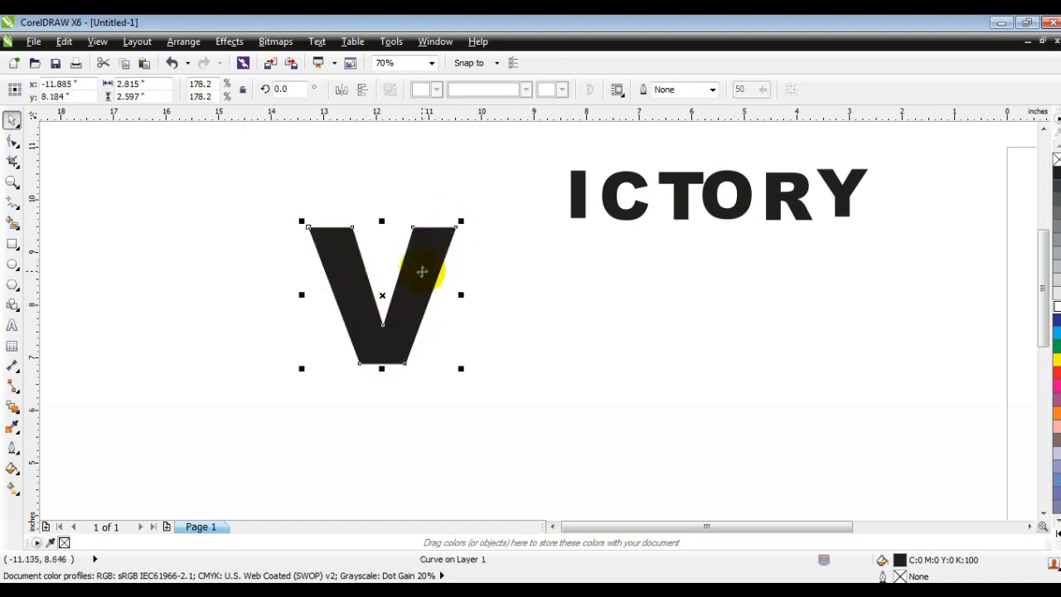
# Add a perspective to the V, raising its upper right corner well above the left one and narrowing the left side.
pyautogui.click(279, 41)
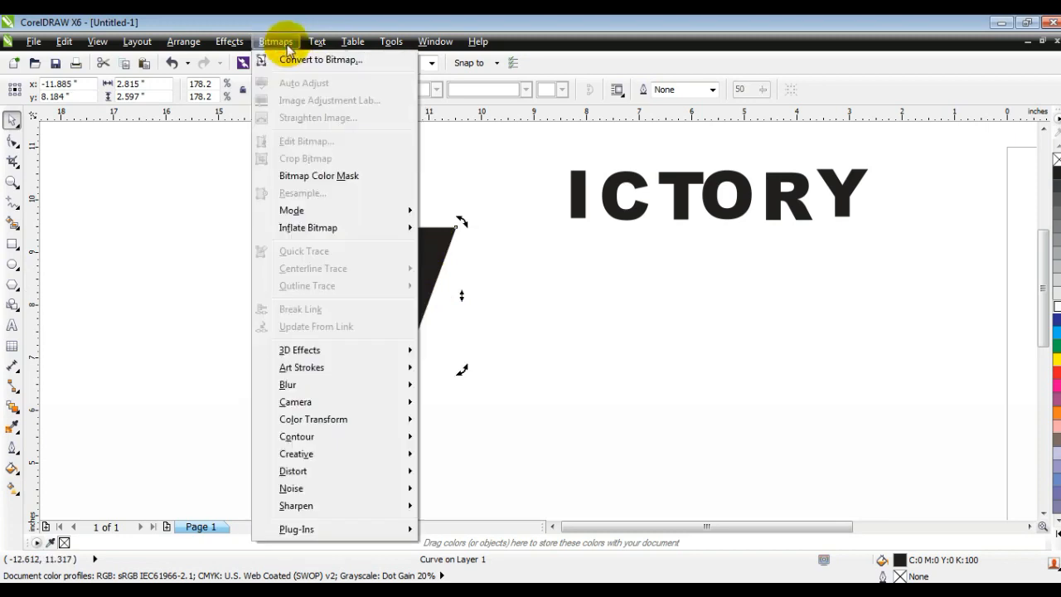
pyautogui.moveTo(226, 42)
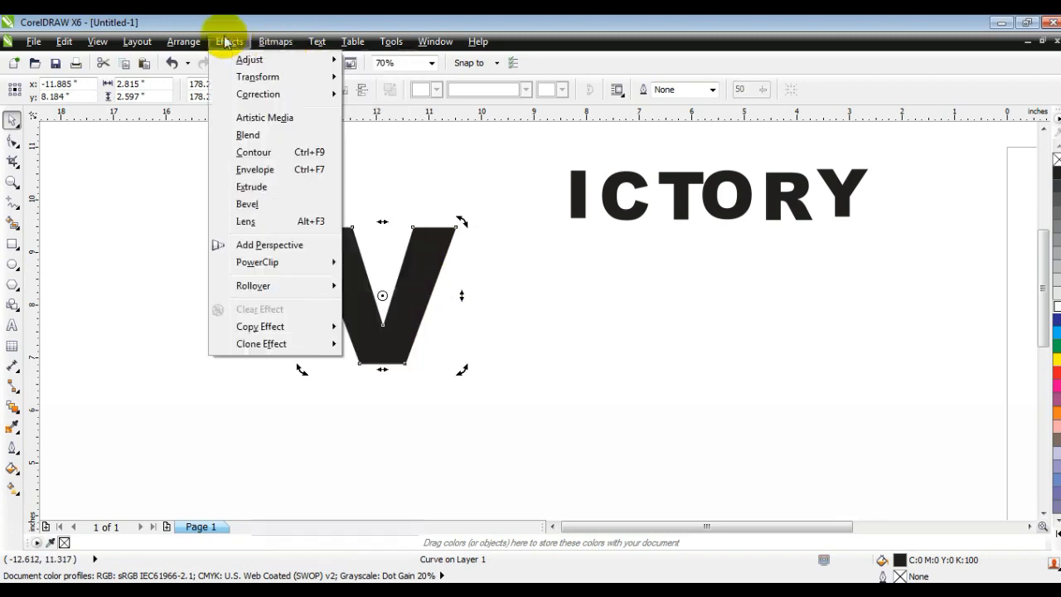
pyautogui.click(247, 245)
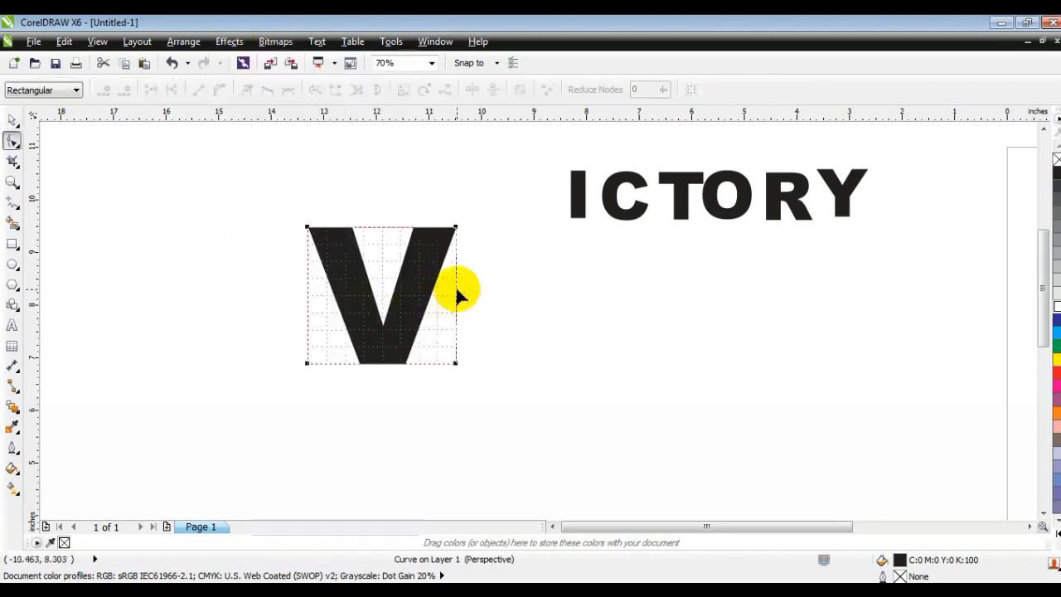
pyautogui.moveTo(456, 228); pyautogui.dragTo(452, 164)
pyautogui.moveTo(307, 224); pyautogui.dragTo(318, 225)
pyautogui.moveTo(307, 363); pyautogui.dragTo(321, 367)
pyautogui.moveTo(453, 166); pyautogui.dragTo(450, 167)
pyautogui.moveTo(455, 359); pyautogui.dragTo(450, 362)
# Fill the V with 30% black and give it a black hairline outline.
pyautogui.click(11, 119)
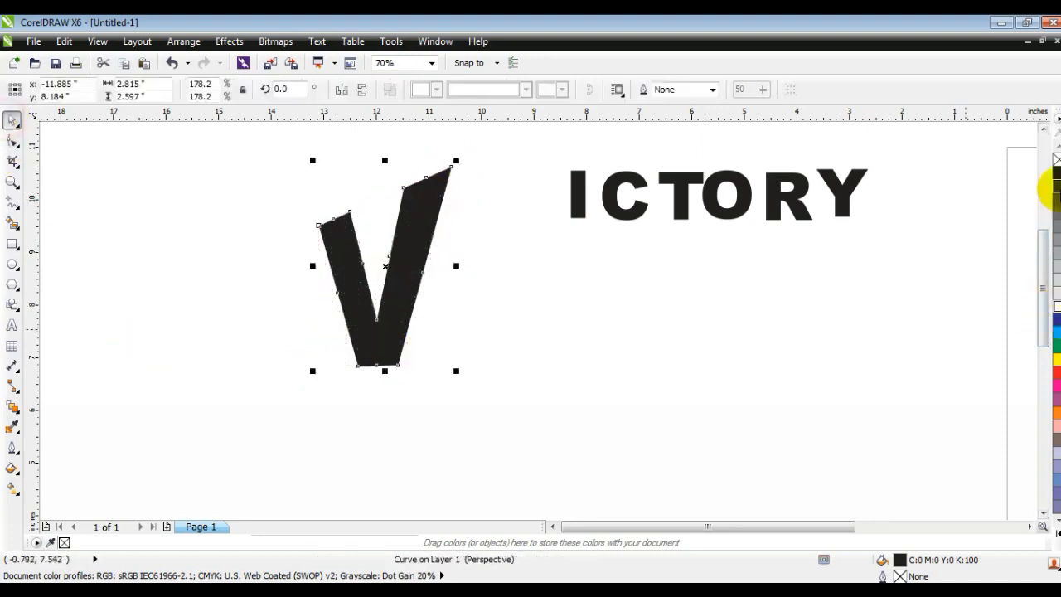
pyautogui.click(1057, 266)
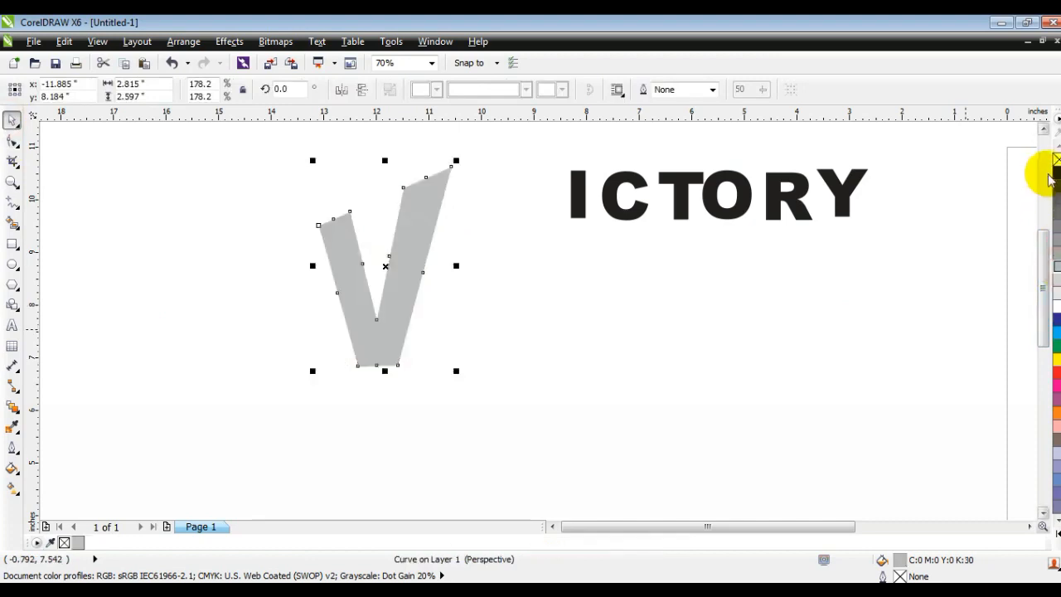
pyautogui.rightClick(1056, 173)
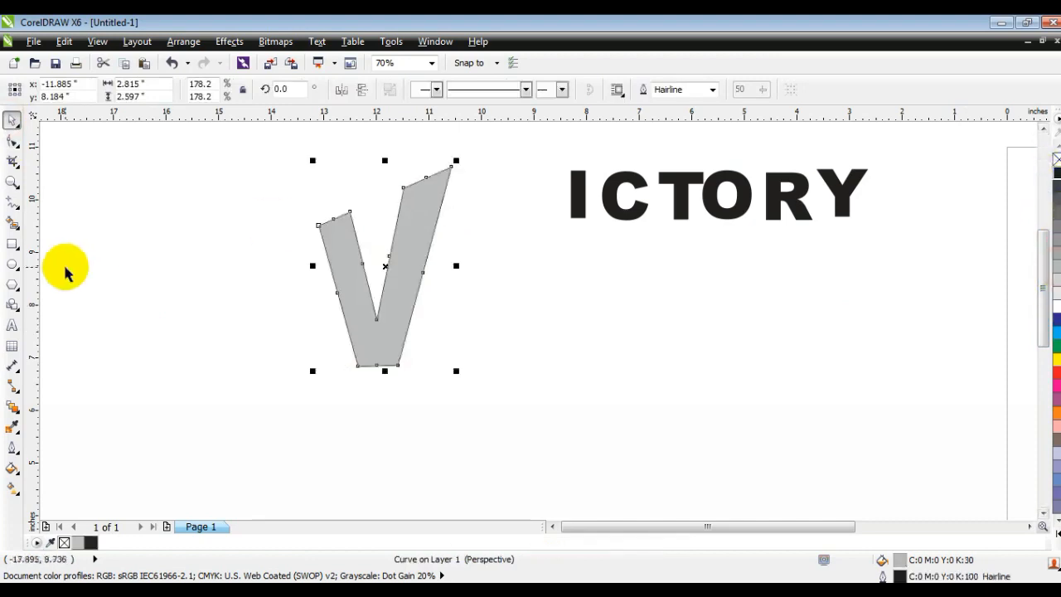
# Extrude the V with the back parallel type, offset about 0.20 inches right and 0.09 inches down.
pyautogui.click(20, 419)
pyautogui.click(53, 491)
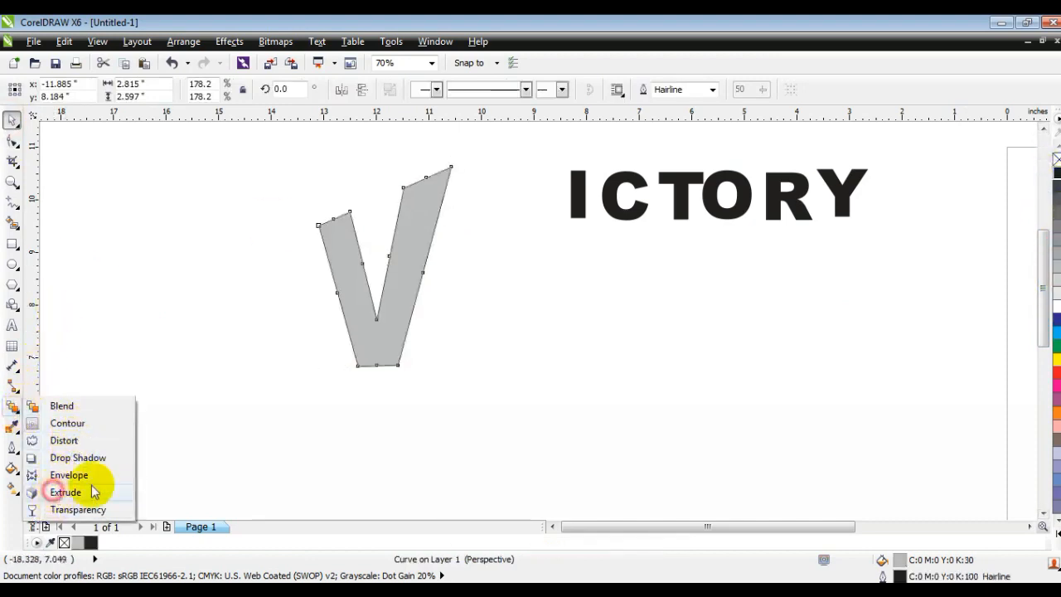
pyautogui.moveTo(403, 277); pyautogui.dragTo(430, 275)
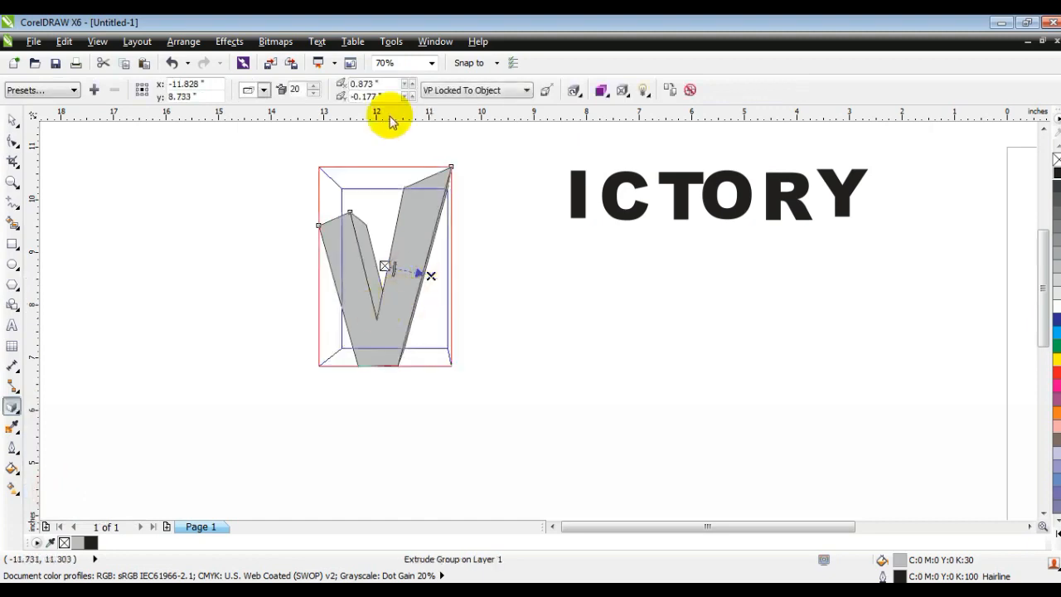
pyautogui.click(265, 91)
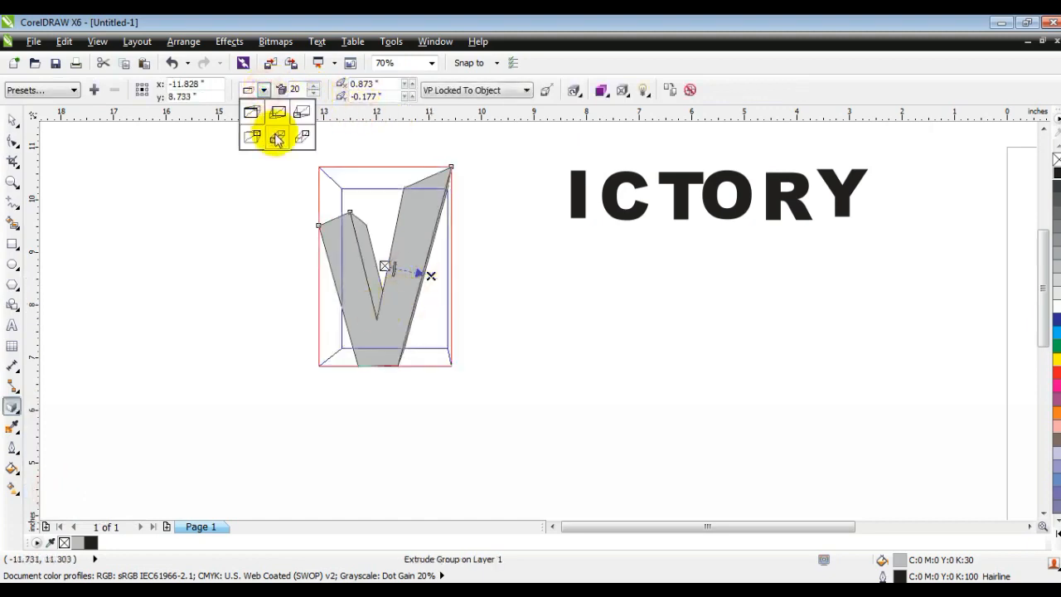
pyautogui.click(274, 136)
pyautogui.moveTo(431, 275); pyautogui.dragTo(396, 271)
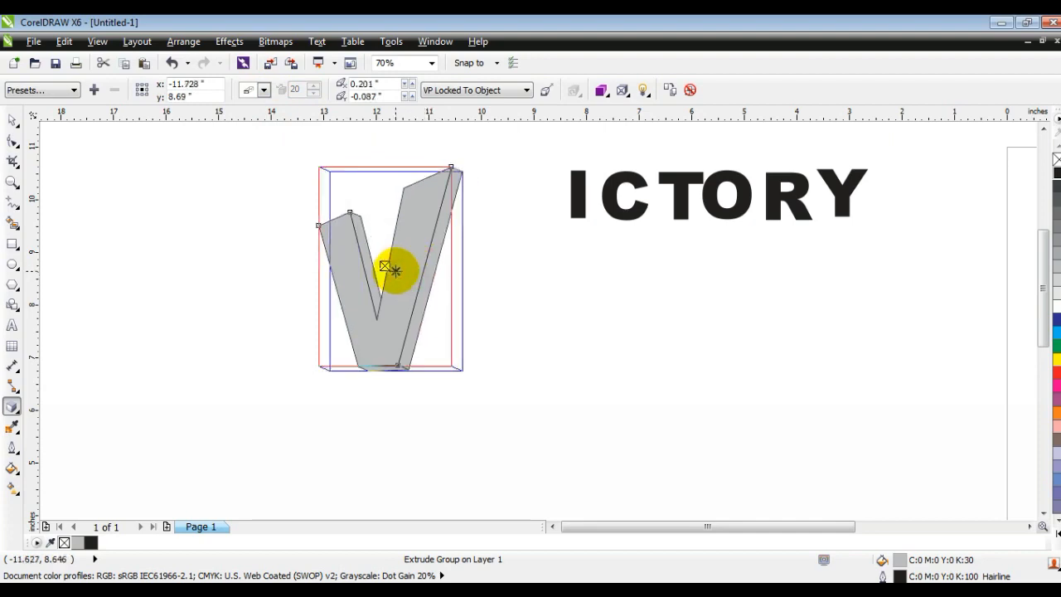
# Break the V's extrude group apart and deselect it.
pyautogui.click(13, 120)
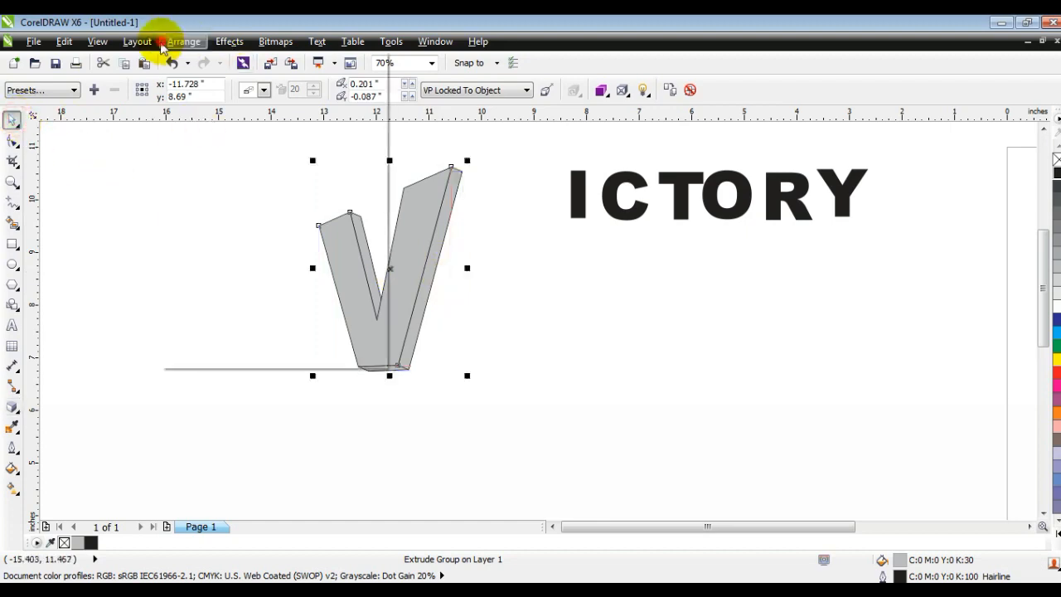
pyautogui.click(181, 42)
pyautogui.click(202, 219)
pyautogui.click(152, 222)
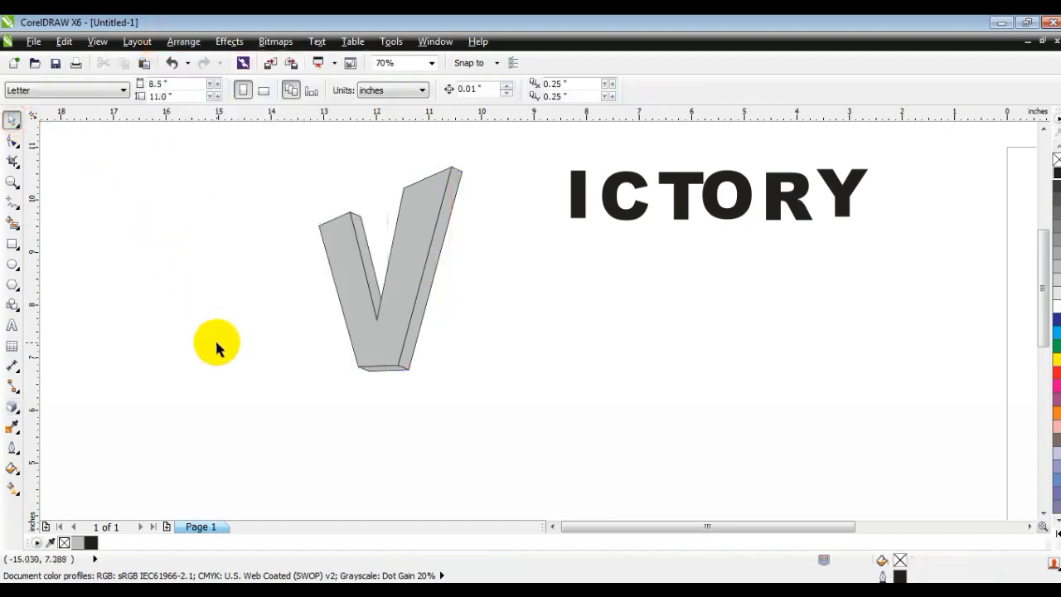
# Move the I next to the V, convert it to curves and stretch it taller.
pyautogui.moveTo(575, 197); pyautogui.dragTo(493, 226)
pyautogui.hotkey('ctrl', 'q')
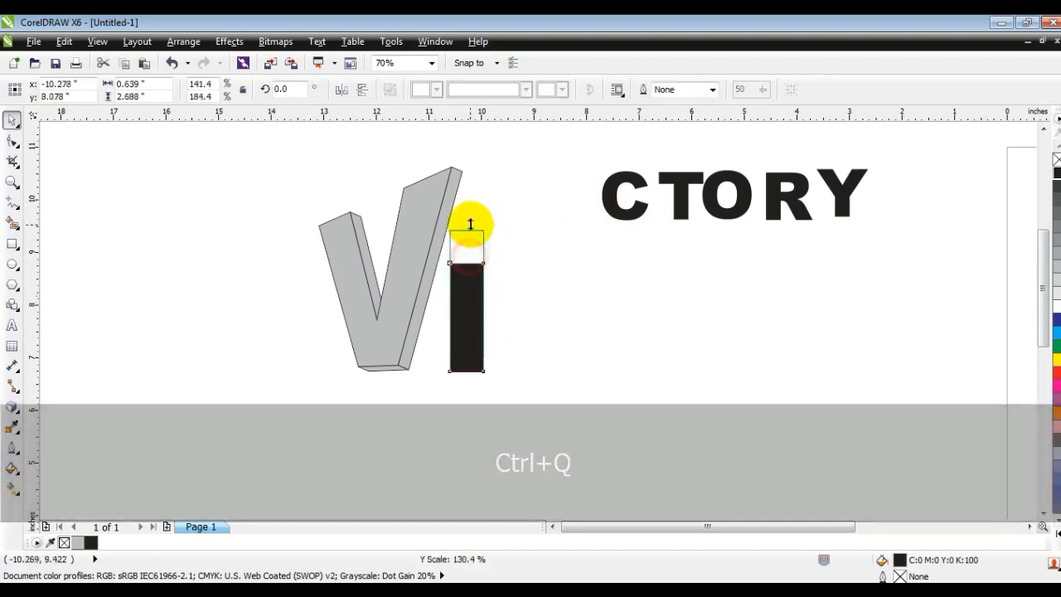
pyautogui.moveTo(488, 243); pyautogui.dragTo(495, 210)
# Add a perspective to the I so that its top and bottom edges slope down toward the right.
pyautogui.click(230, 41)
pyautogui.click(259, 240)
pyautogui.moveTo(497, 363); pyautogui.dragTo(503, 354)
pyautogui.moveTo(494, 210); pyautogui.dragTo(495, 230)
pyautogui.moveTo(498, 349); pyautogui.dragTo(495, 383)
pyautogui.moveTo(494, 231); pyautogui.dragTo(496, 229)
pyautogui.moveTo(463, 223); pyautogui.dragTo(465, 220)
pyautogui.moveTo(463, 364); pyautogui.dragTo(465, 366)
# Nudge the I beside the V and fill it with 80% black.
pyautogui.click(12, 120)
pyautogui.moveTo(464, 295)
pyautogui.mouseDown()
pyautogui.moveTo(455, 287)
pyautogui.moveTo(436, 310)
pyautogui.moveTo(466, 294)
pyautogui.mouseUp()
pyautogui.click(1056, 199)
# Extrude the I with the back parallel type, offset about 0.18 inches left and 0.12 inches down.
pyautogui.click(12, 407)
pyautogui.click(264, 90)
pyautogui.click(273, 138)
# Break the I's extrude group apart.
pyautogui.click(12, 120)
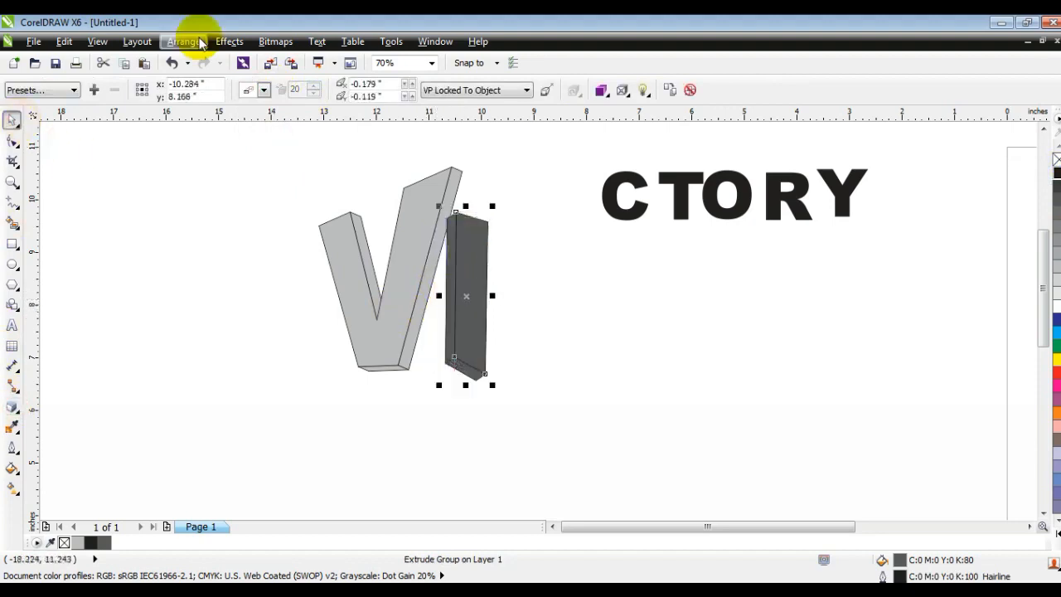
pyautogui.click(183, 40)
pyautogui.click(241, 216)
# Send both parts of the I behind the V, shrink them to about 0.76 by 3.02 inches and tuck them against it.
pyautogui.keyDown('shift'); pyautogui.click(455, 369); pyautogui.keyUp('shift')
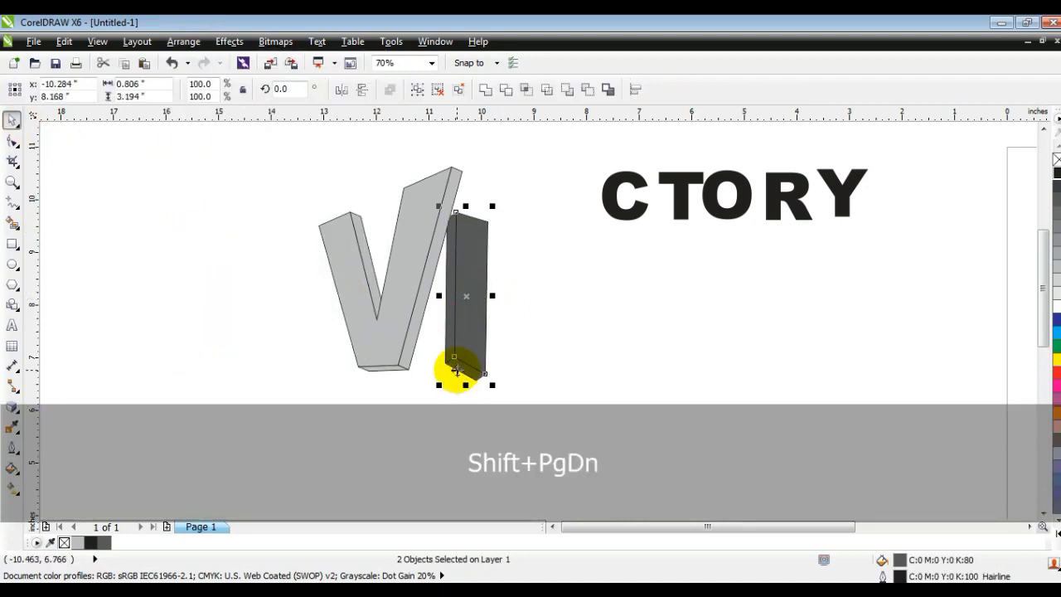
pyautogui.moveTo(492, 206); pyautogui.dragTo(490, 216)
pyautogui.moveTo(479, 296); pyautogui.dragTo(470, 294)
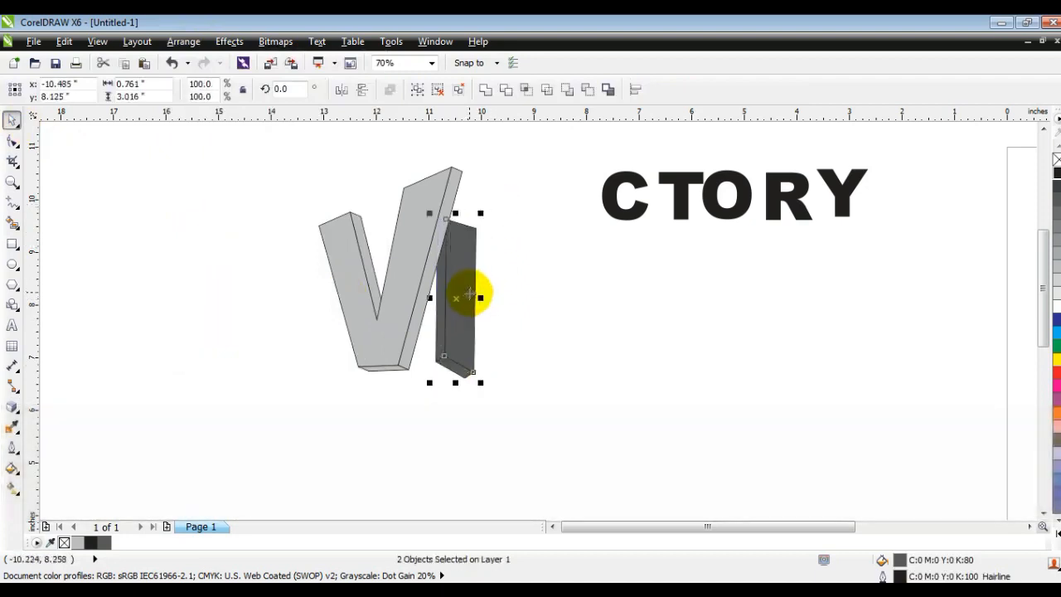
pyautogui.click(621, 314)
# Place the C beside the I, enlarge it to about 1.98 by 2.82 inches and rotate it about 14.8 degrees.
pyautogui.moveTo(616, 207); pyautogui.dragTo(518, 331)
pyautogui.moveTo(555, 290); pyautogui.dragTo(622, 217)
pyautogui.click(562, 246)
pyautogui.moveTo(626, 283); pyautogui.dragTo(627, 259)
pyautogui.moveTo(524, 296); pyautogui.dragTo(482, 332)
pyautogui.moveTo(538, 354); pyautogui.dragTo(533, 349)
pyautogui.moveTo(577, 303); pyautogui.dragTo(560, 303)
pyautogui.moveTo(505, 232); pyautogui.dragTo(565, 206)
pyautogui.moveTo(526, 229); pyautogui.dragTo(533, 229)
# Give the C a black hairline outline and a 30% black fill.
pyautogui.rightClick(1057, 175)
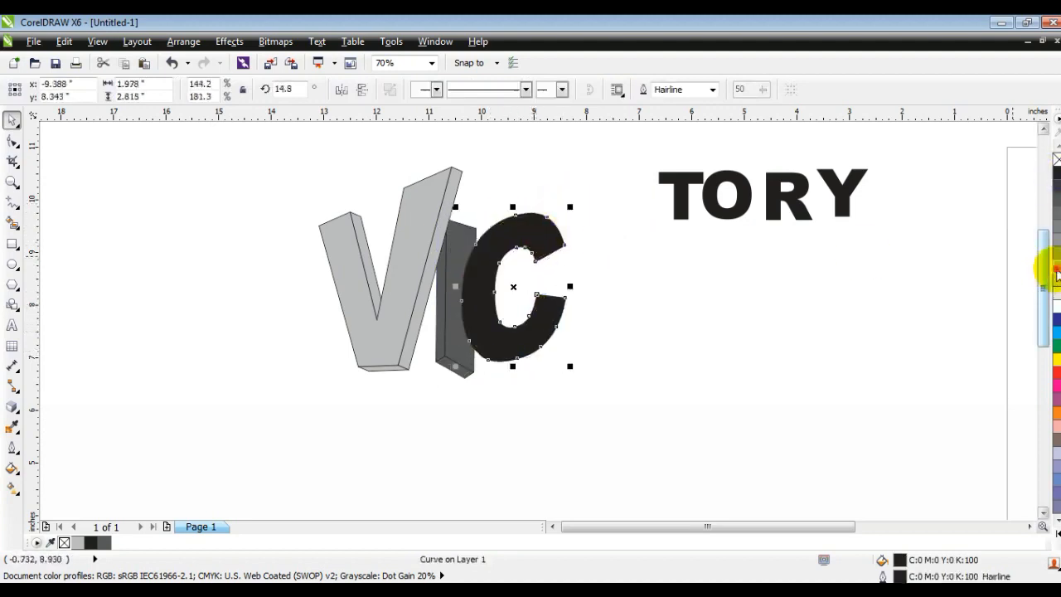
pyautogui.click(1057, 271)
# Extrude the C with the back parallel type, offset about 0.09 inches right and 0.17 inches down.
pyautogui.click(12, 180)
pyautogui.moveTo(220, 154); pyautogui.dragTo(606, 379)
pyautogui.click(12, 407)
pyautogui.moveTo(761, 276); pyautogui.dragTo(699, 362)
pyautogui.click(264, 90)
pyautogui.click(277, 149)
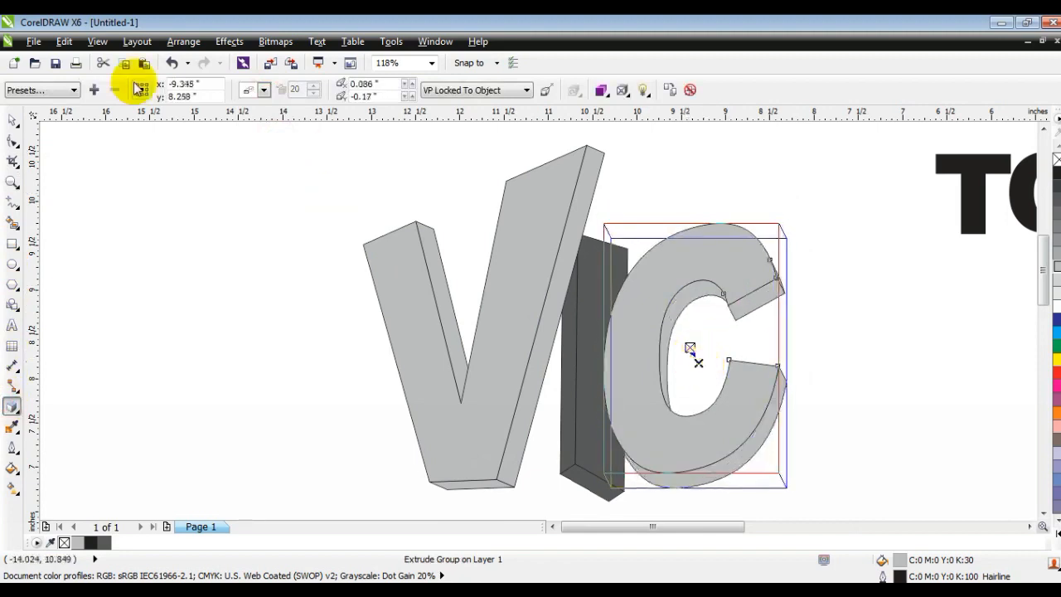
# Break the C's extrude group apart and deselect it.
pyautogui.click(15, 121)
pyautogui.click(176, 43)
pyautogui.click(206, 216)
pyautogui.click(193, 231)
# Select both parts of the C and shrink them slightly together.
pyautogui.press('F3')
pyautogui.moveTo(642, 235); pyautogui.dragTo(488, 411)
pyautogui.moveTo(597, 242); pyautogui.dragTo(594, 248)
pyautogui.click(727, 308)
# Move the T to the lower left of the V, enlarge it and rotate it about 9 degrees.
pyautogui.moveTo(694, 224); pyautogui.dragTo(344, 446)
pyautogui.click(316, 411)
pyautogui.click(320, 424)
pyautogui.moveTo(334, 380); pyautogui.dragTo(377, 346)
# Add a perspective to the T, raising its upper left corner so that the crossbar slopes down toward the V.
pyautogui.click(229, 41)
pyautogui.click(257, 240)
pyautogui.moveTo(286, 325); pyautogui.dragTo(307, 308)
pyautogui.moveTo(287, 440); pyautogui.dragTo(294, 422)
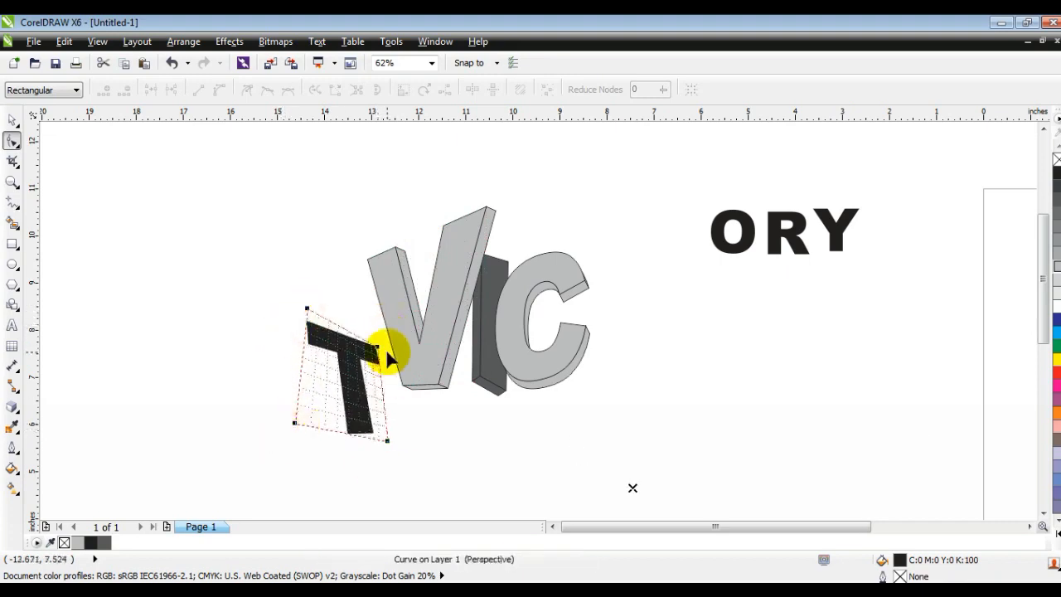
pyautogui.moveTo(377, 343); pyautogui.dragTo(384, 348)
pyautogui.moveTo(308, 308); pyautogui.dragTo(310, 293)
# Nudge the T closer to the V and give it a black hairline outline and 20% black fill.
pyautogui.click(12, 123)
pyautogui.click(296, 299)
pyautogui.click(358, 340)
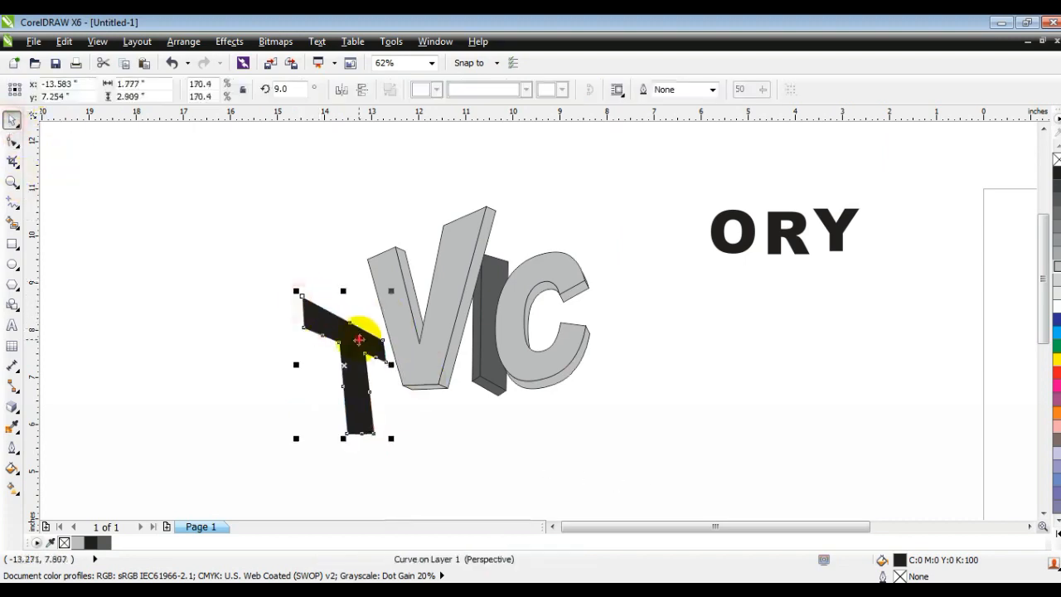
pyautogui.moveTo(363, 338); pyautogui.dragTo(363, 337)
pyautogui.rightClick(1057, 173)
pyautogui.click(1057, 279)
# Extrude the T downward and slightly left with the back parallel type.
pyautogui.click(11, 182)
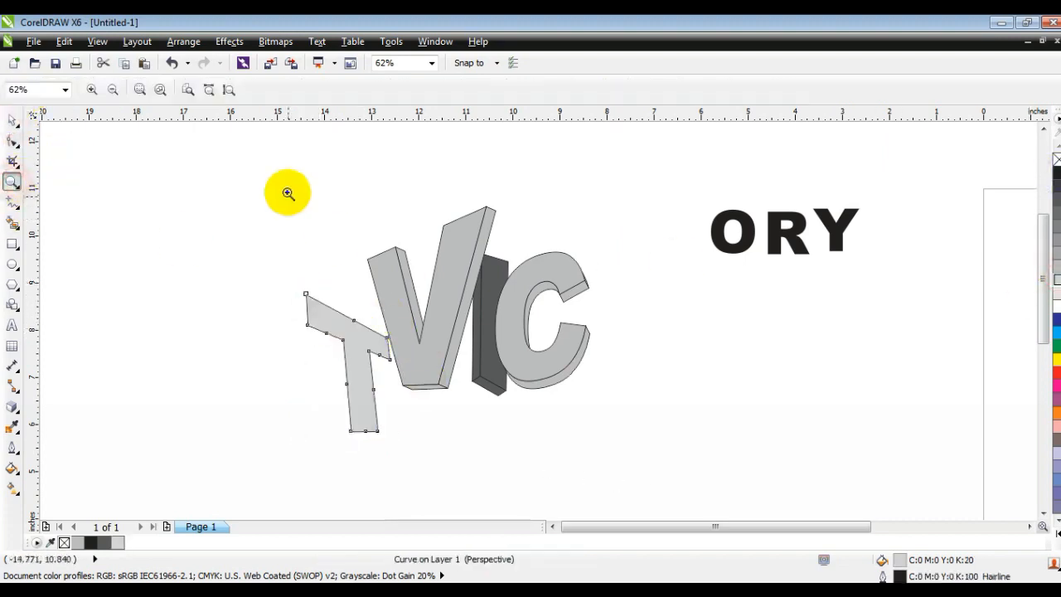
pyautogui.moveTo(287, 192); pyautogui.dragTo(717, 440)
pyautogui.click(11, 123)
pyautogui.click(12, 407)
pyautogui.moveTo(312, 425); pyautogui.dragTo(285, 435)
pyautogui.click(264, 90)
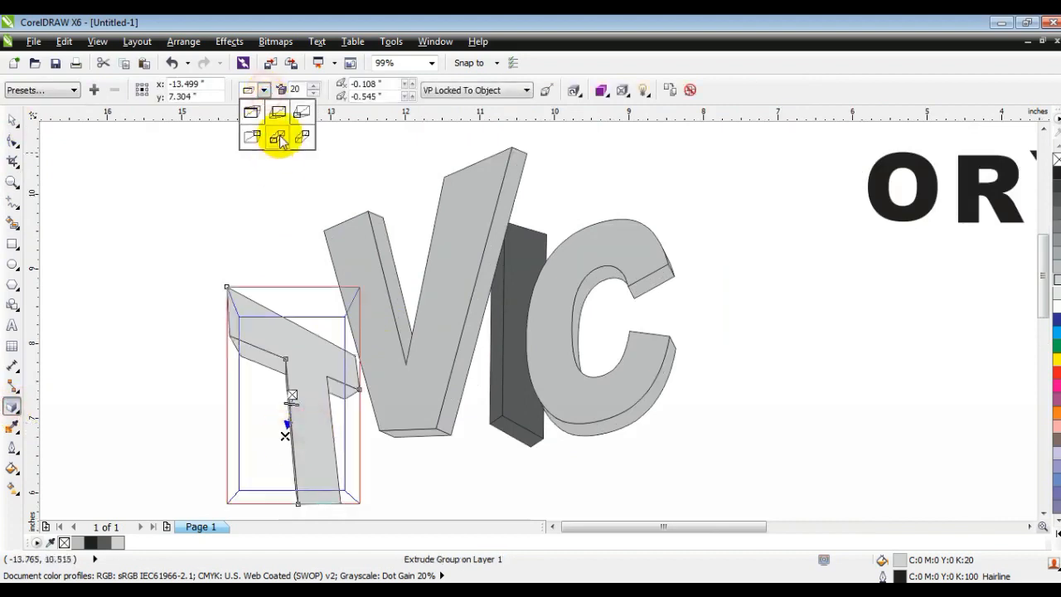
pyautogui.click(278, 140)
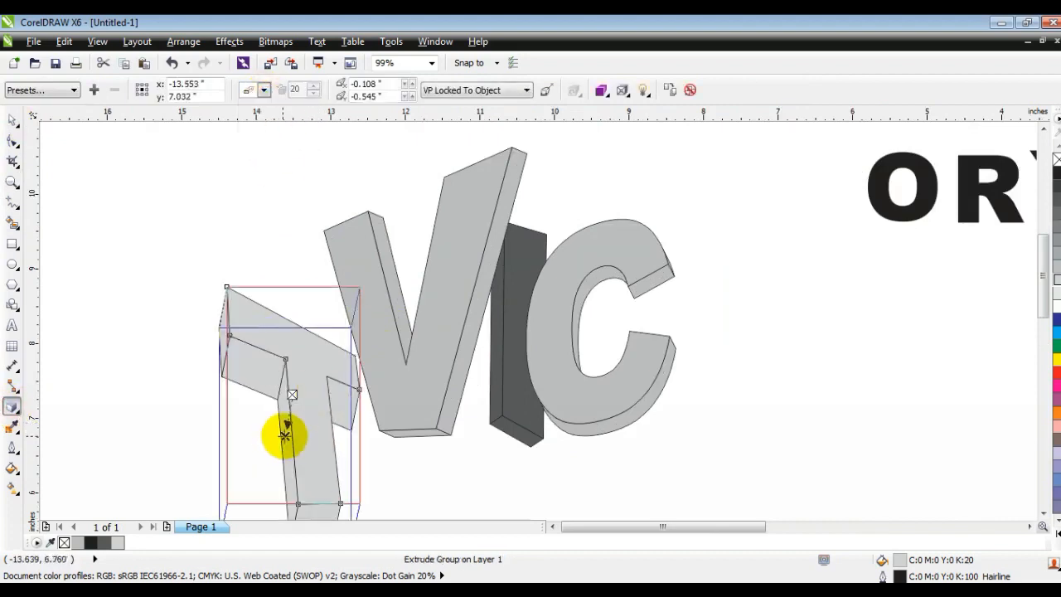
# Break the T's extrude group apart and deselect it.
pyautogui.click(12, 122)
pyautogui.click(180, 43)
pyautogui.click(224, 221)
pyautogui.click(182, 230)
# Select both parts of the T and reposition them slightly beside the V.
pyautogui.press('F3')
pyautogui.moveTo(189, 275); pyautogui.dragTo(325, 435)
pyautogui.moveTo(256, 333); pyautogui.dragTo(259, 349)
pyautogui.click(414, 422)
# Select both parts of the V, shrink them slightly and reposition them between the T and the I.
pyautogui.click(12, 182)
pyautogui.moveTo(220, 177); pyautogui.dragTo(713, 469)
pyautogui.click(12, 122)
pyautogui.moveTo(256, 161); pyautogui.dragTo(421, 404)
pyautogui.moveTo(414, 173); pyautogui.dragTo(401, 200)
pyautogui.moveTo(367, 256); pyautogui.dragTo(376, 246)
# Move the O below the V as a curve, enlarge it to about 1.55 by 2.15 inches and lower it one level in the stacking order.
pyautogui.moveTo(671, 231); pyautogui.dragTo(365, 421)
pyautogui.hotkey('ctrl', 'q')
pyautogui.moveTo(388, 339); pyautogui.dragTo(398, 326)
pyautogui.hotkey('ctrl', 'pagedown')
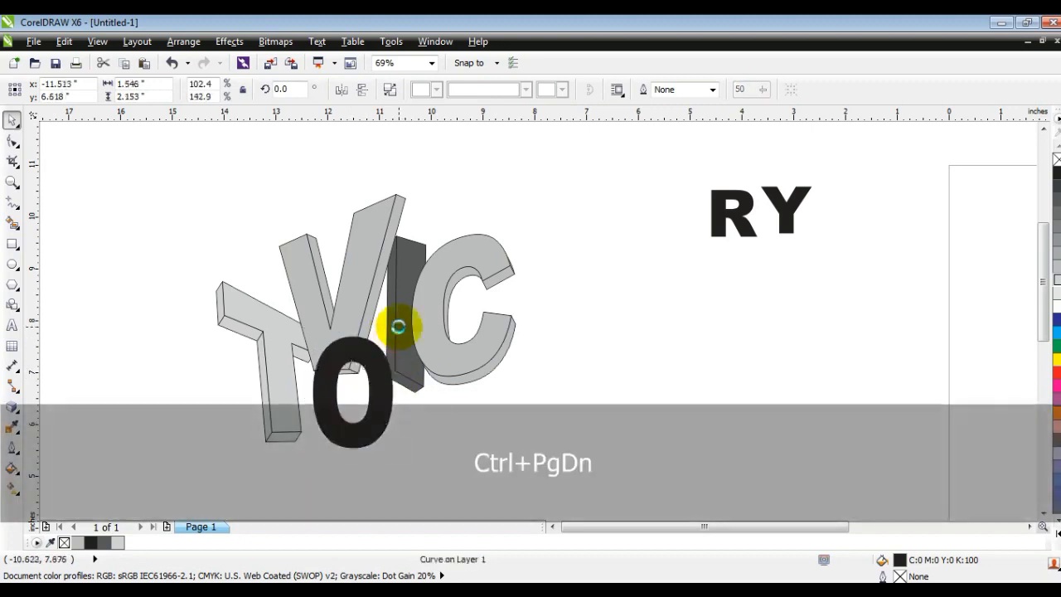
# Enlarge the O to about 1.57 by 2.20 inches, rotate it about 7.3 degrees and place it beneath the V.
pyautogui.moveTo(380, 377); pyautogui.dragTo(378, 375)
pyautogui.click(368, 412)
pyautogui.click(374, 421)
pyautogui.moveTo(397, 453); pyautogui.dragTo(398, 455)
pyautogui.moveTo(383, 424); pyautogui.dragTo(360, 407)
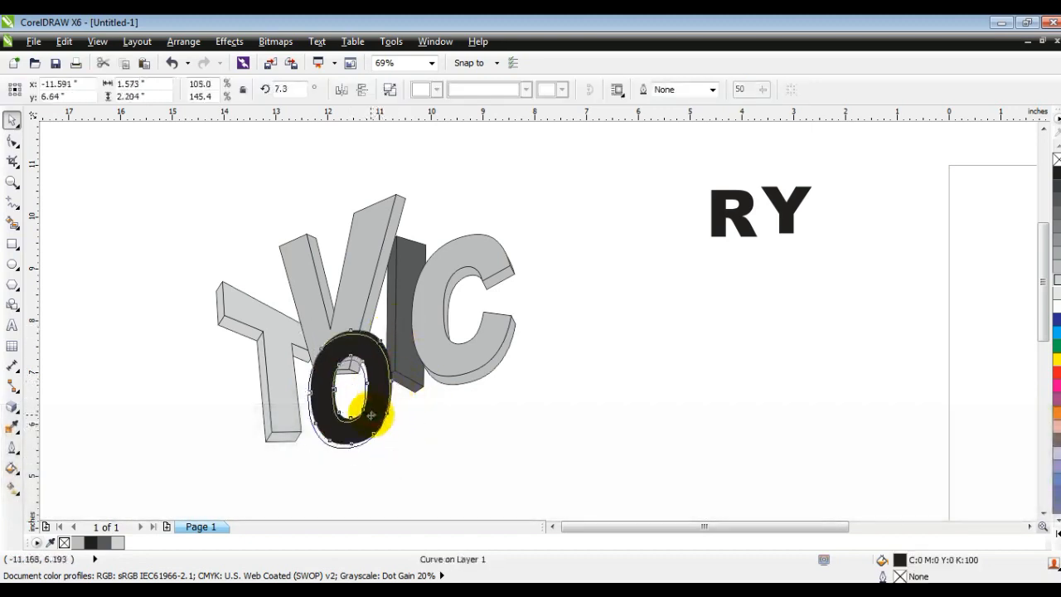
# Give the O a 20% black fill and black hairline outline, and extrude it with the back parallel type.
pyautogui.hotkey('shift', 'F2')
pyautogui.press('F3')
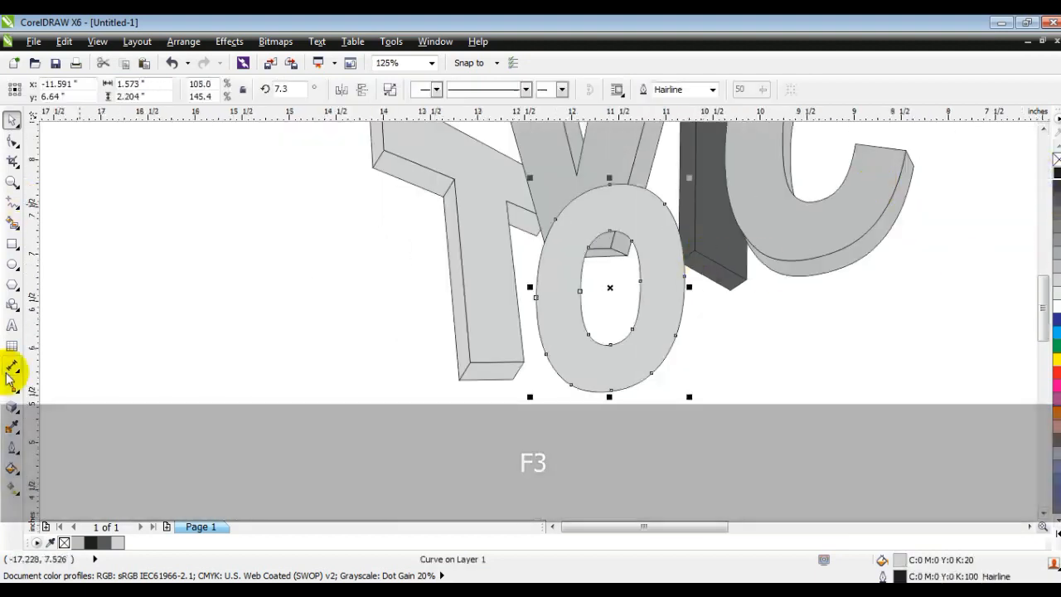
pyautogui.click(12, 406)
pyautogui.click(659, 319)
pyautogui.click(264, 90)
pyautogui.click(273, 140)
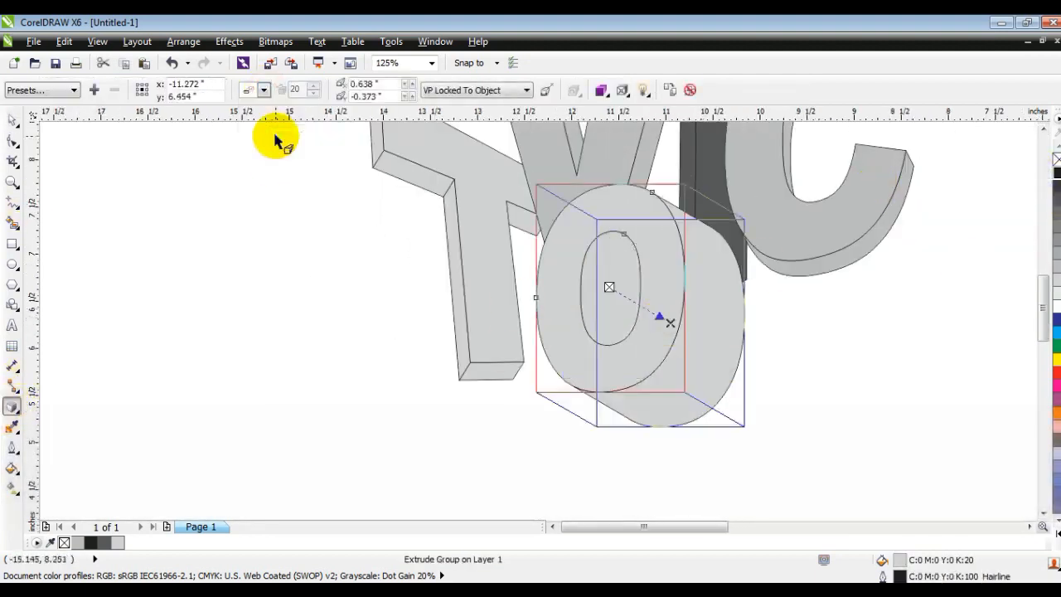
# Shorten the O's extrusion to a shallow depth toward the lower right.
pyautogui.click(672, 325)
pyautogui.click(631, 348)
pyautogui.moveTo(670, 321); pyautogui.dragTo(619, 294)
# Break the O's extrude group apart and move both of its parts behind the V.
pyautogui.click(11, 124)
pyautogui.click(184, 41)
pyautogui.click(216, 215)
pyautogui.moveTo(746, 450); pyautogui.dragTo(514, 181)
pyautogui.hotkey('ctrl', 'pagedown')
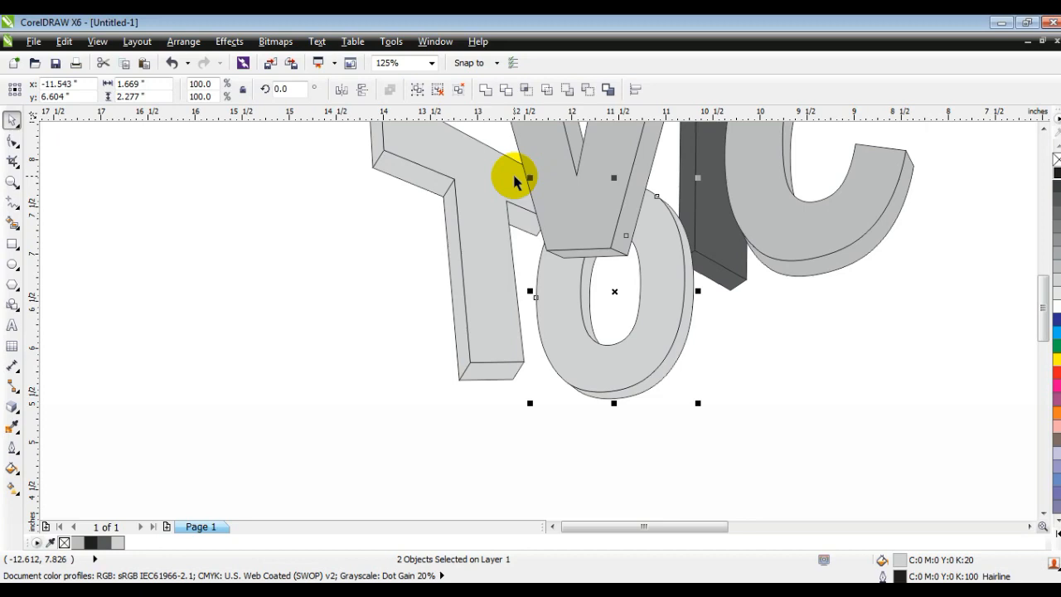
# Enlarge both parts of the O to about 1.85 by 2.53 inches and nudge them beneath the V.
pyautogui.click(12, 182)
pyautogui.rightClick(544, 280)
pyautogui.rightClick(545, 273)
pyautogui.moveTo(440, 180); pyautogui.dragTo(934, 407)
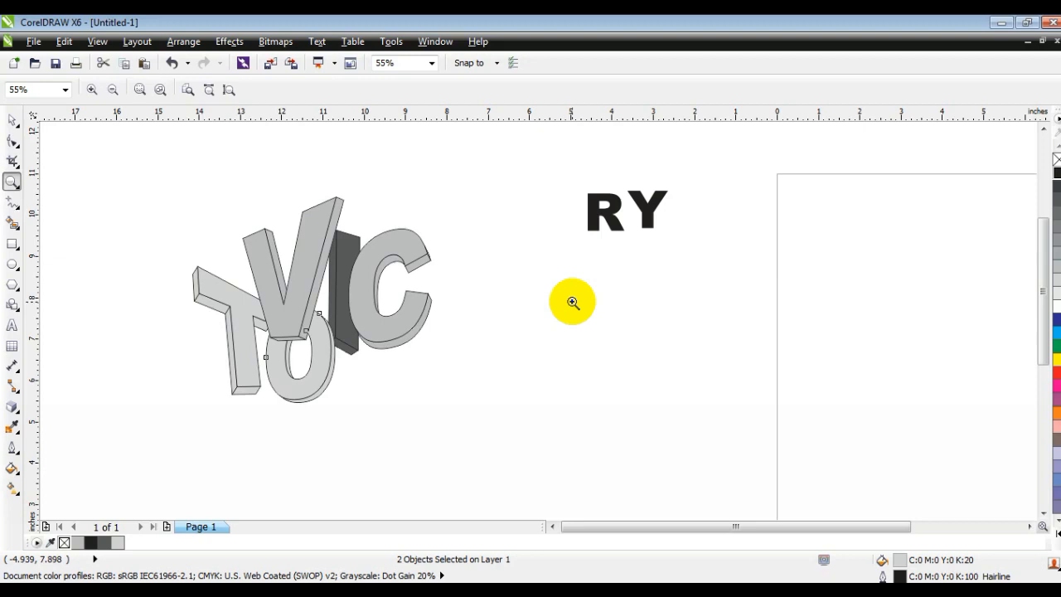
pyautogui.click(13, 120)
pyautogui.moveTo(339, 407); pyautogui.dragTo(348, 418)
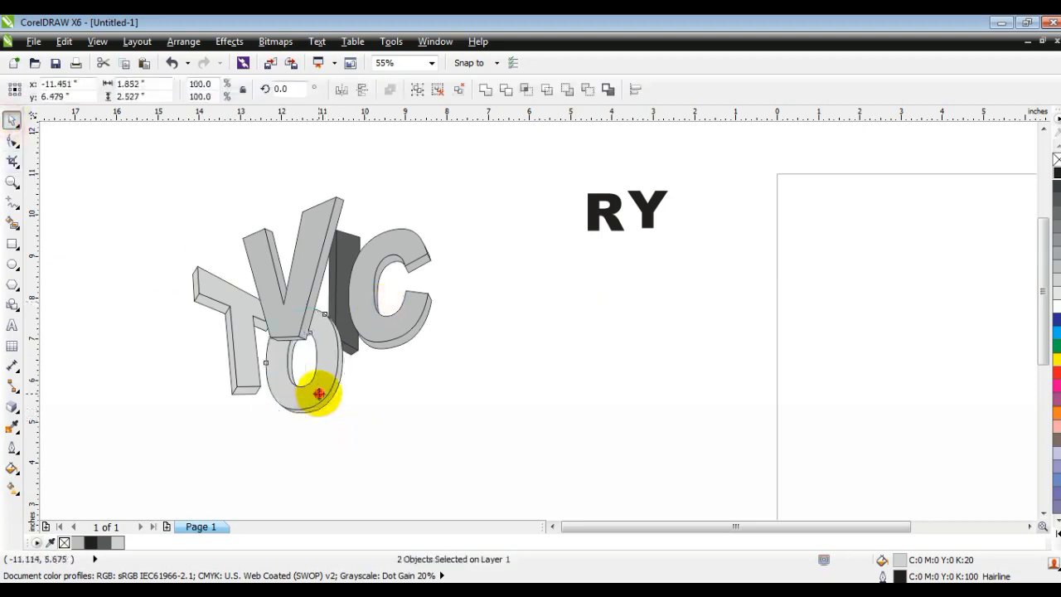
pyautogui.moveTo(311, 386); pyautogui.dragTo(315, 387)
pyautogui.click(395, 433)
# Move the R below the C, enlarge it to about 2.82 by 2.38 inches and rotate it to about 288.4 degrees.
pyautogui.moveTo(602, 209); pyautogui.dragTo(354, 378)
pyautogui.click(433, 353)
pyautogui.moveTo(358, 396); pyautogui.dragTo(420, 452)
pyautogui.click(391, 401)
pyautogui.moveTo(413, 340); pyautogui.dragTo(393, 401)
pyautogui.press('F3')
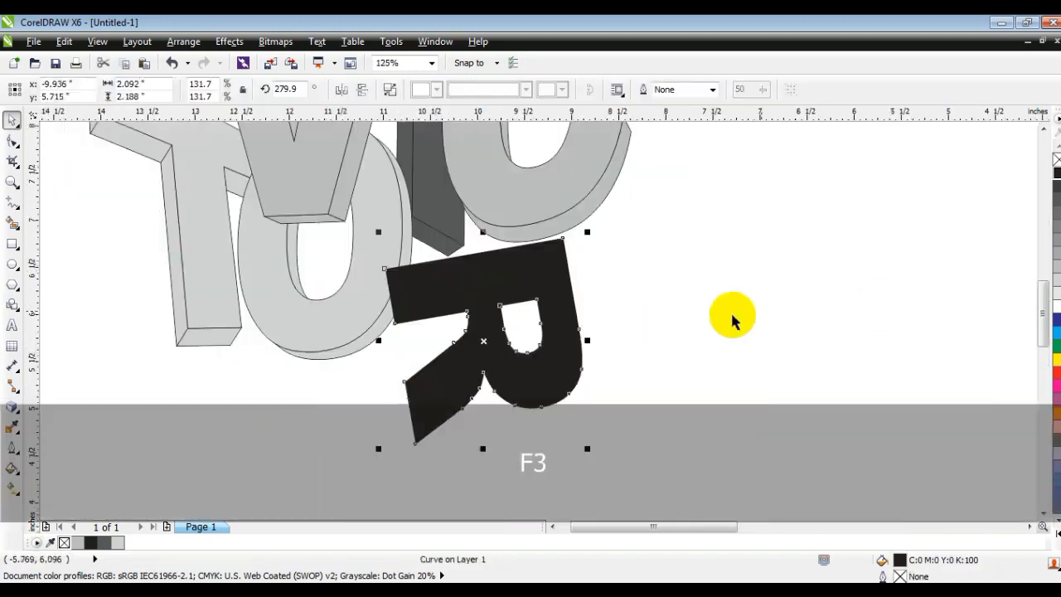
pyautogui.moveTo(593, 343); pyautogui.dragTo(643, 219)
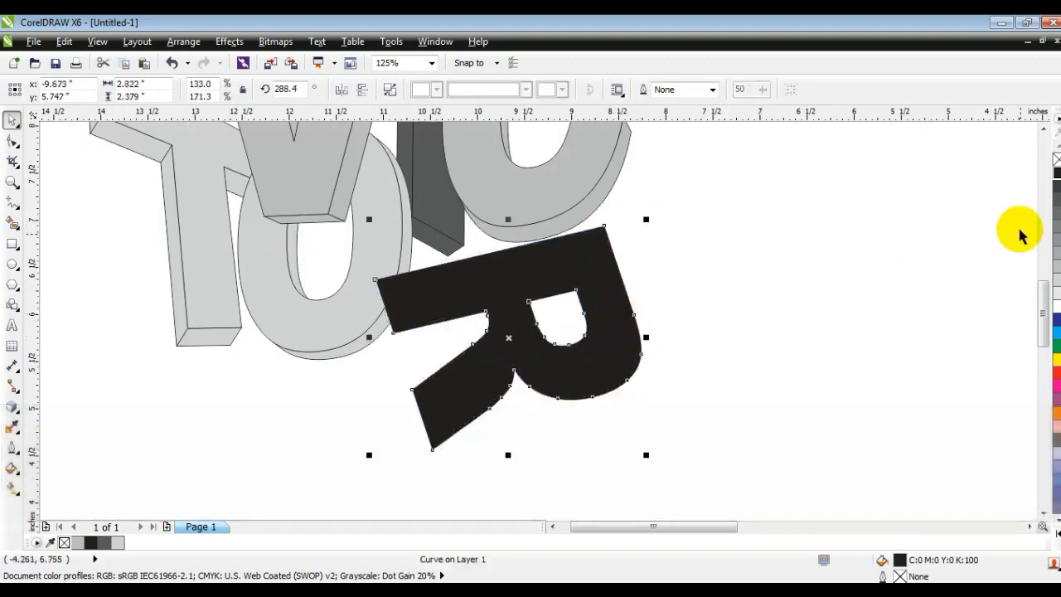
# Give the R a 30% black fill and black hairline outline, and extrude it to a shallow depth toward the lower left.
pyautogui.rightClick(1057, 173)
pyautogui.click(1057, 276)
pyautogui.click(12, 406)
pyautogui.moveTo(552, 374); pyautogui.dragTo(503, 355)
pyautogui.click(10, 123)
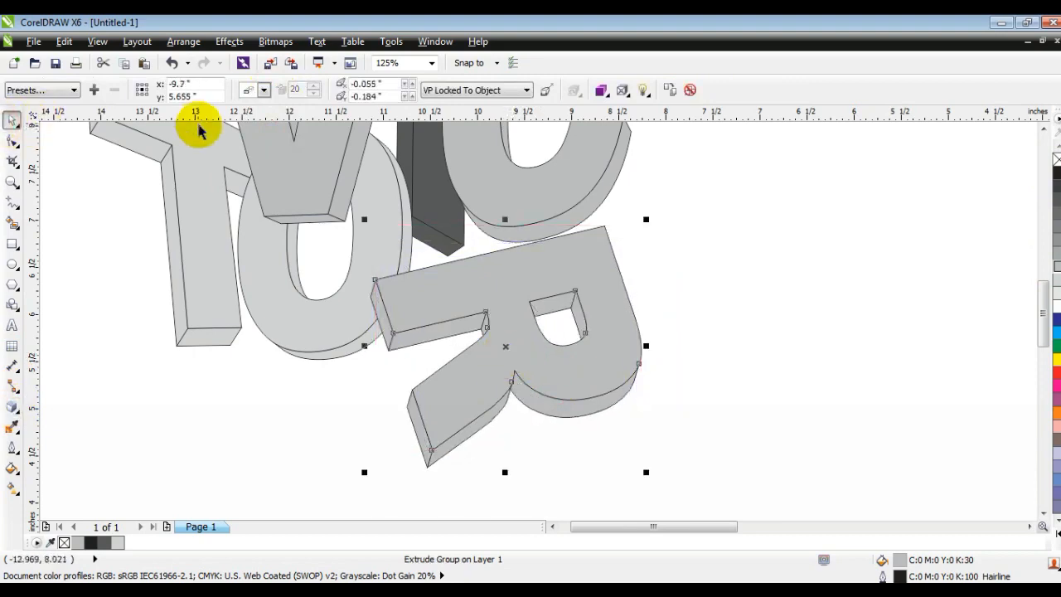
# Redirect the R's extrusion downward and slightly to the right, and break its extrude group apart.
pyautogui.click(12, 406)
pyautogui.moveTo(503, 356); pyautogui.dragTo(513, 355)
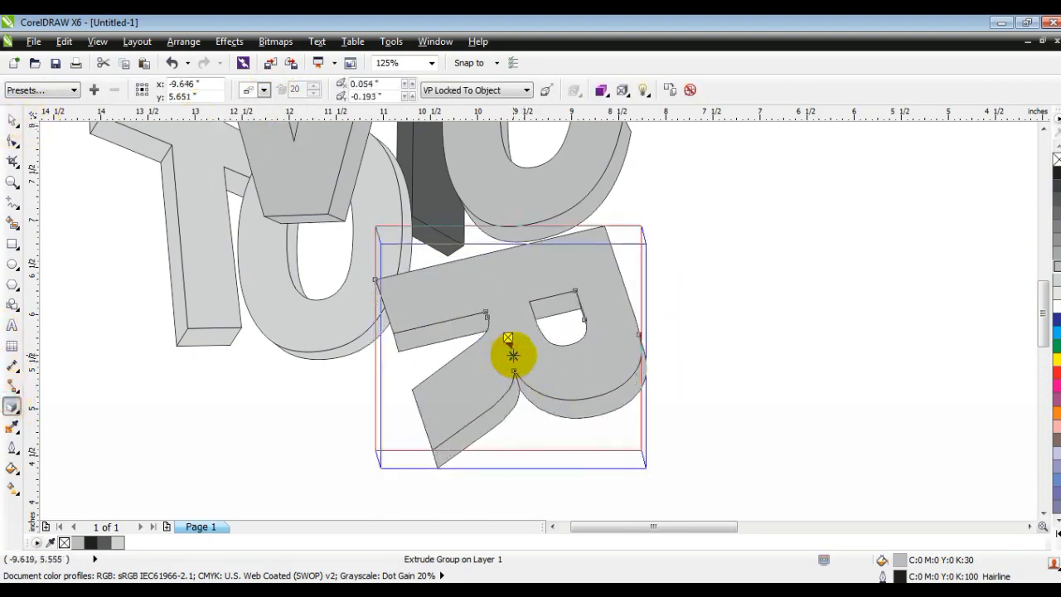
pyautogui.click(512, 354)
pyautogui.click(612, 341)
pyautogui.click(12, 120)
pyautogui.click(183, 42)
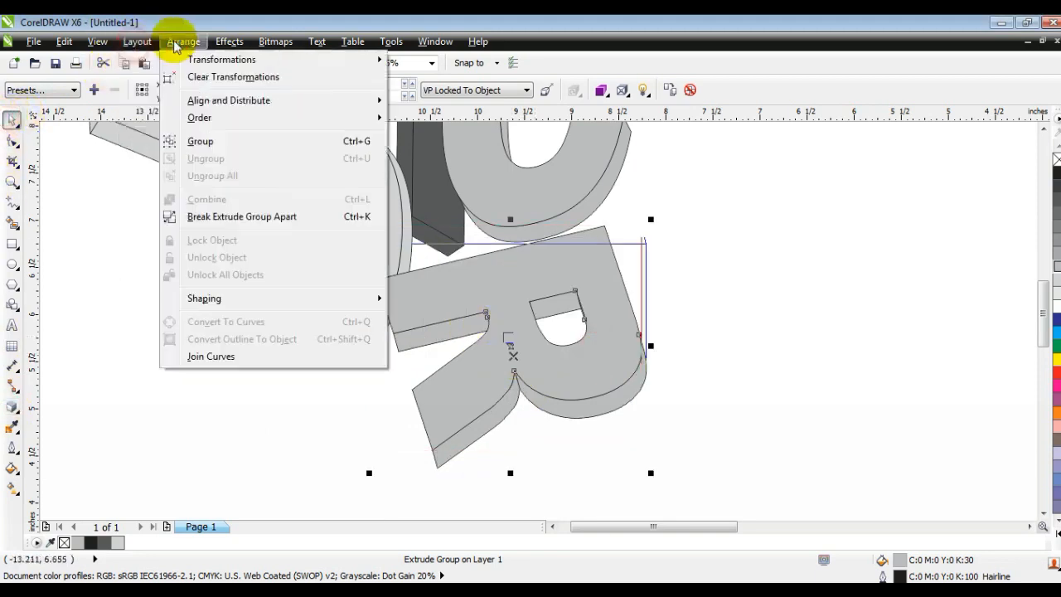
pyautogui.click(261, 218)
# Convert the Y to curves, place it beside the C and R, and enlarge and tilt it.
pyautogui.press('F3')
pyautogui.press('F3')
pyautogui.press('Escape')
pyautogui.moveTo(204, 187); pyautogui.dragTo(695, 453)
pyautogui.hotkey('shift', 'F2')
pyautogui.press('Escape')
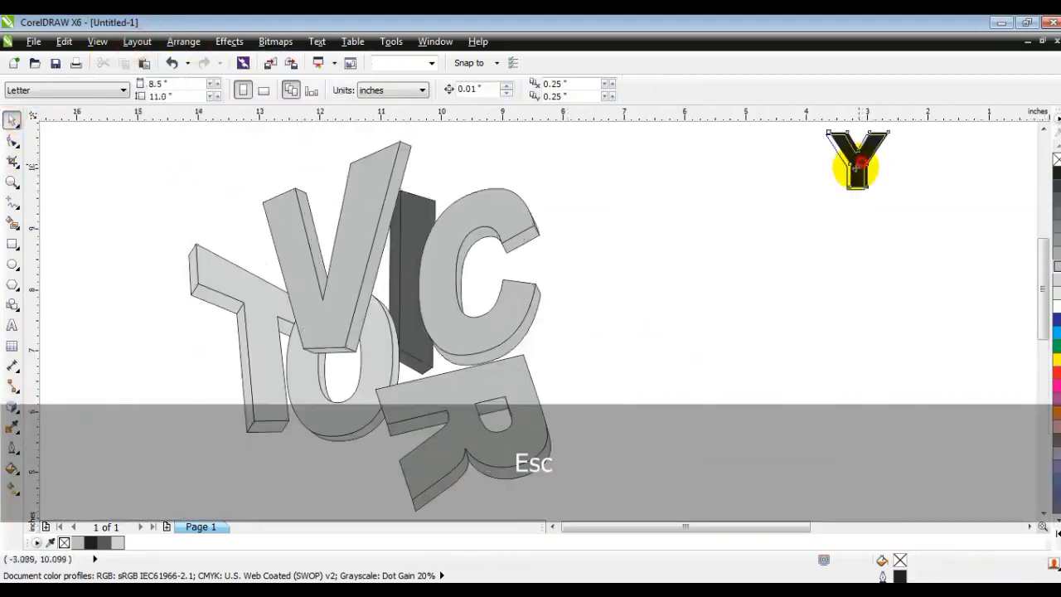
pyautogui.hotkey('ctrl', 'q')
pyautogui.moveTo(863, 166); pyautogui.dragTo(664, 337)
pyautogui.click(672, 373)
pyautogui.moveTo(630, 348); pyautogui.dragTo(569, 405)
# Distort the Y with a perspective effect that stretches its right arm upward, and move it closer to the C.
pyautogui.moveTo(606, 362); pyautogui.dragTo(668, 251)
pyautogui.click(229, 42)
pyautogui.click(269, 245)
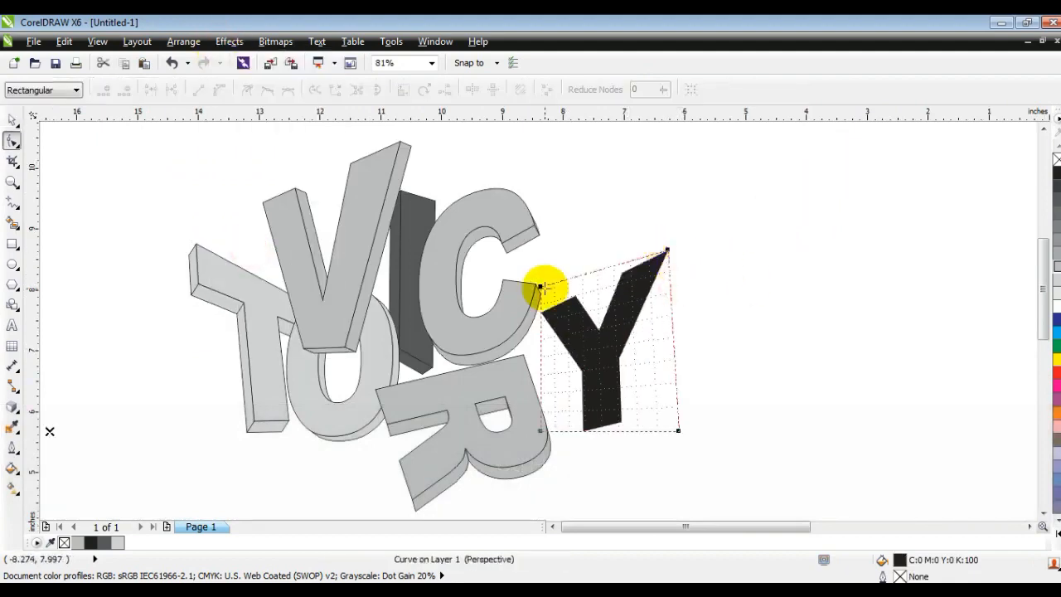
pyautogui.moveTo(679, 429); pyautogui.dragTo(678, 481)
pyautogui.click(12, 120)
pyautogui.moveTo(633, 328); pyautogui.dragTo(608, 328)
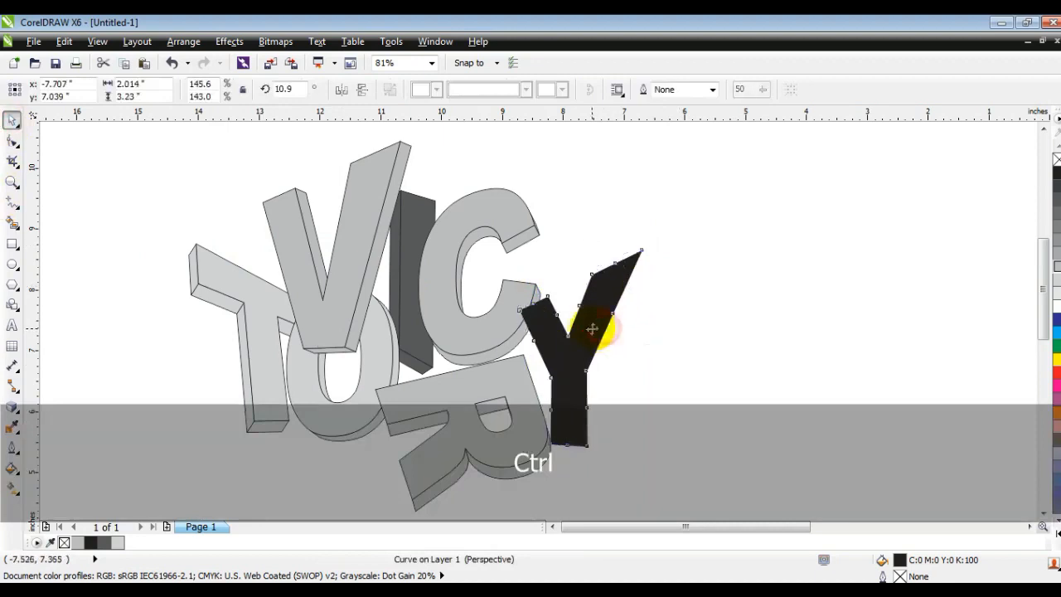
# Give the Y a 70% black fill and black hairline outline, and extrude it shallowly toward the lower right with the back parallel type.
pyautogui.click(1057, 214)
pyautogui.rightClick(1057, 174)
pyautogui.hotkey('shift', 'F2')
pyautogui.click(12, 407)
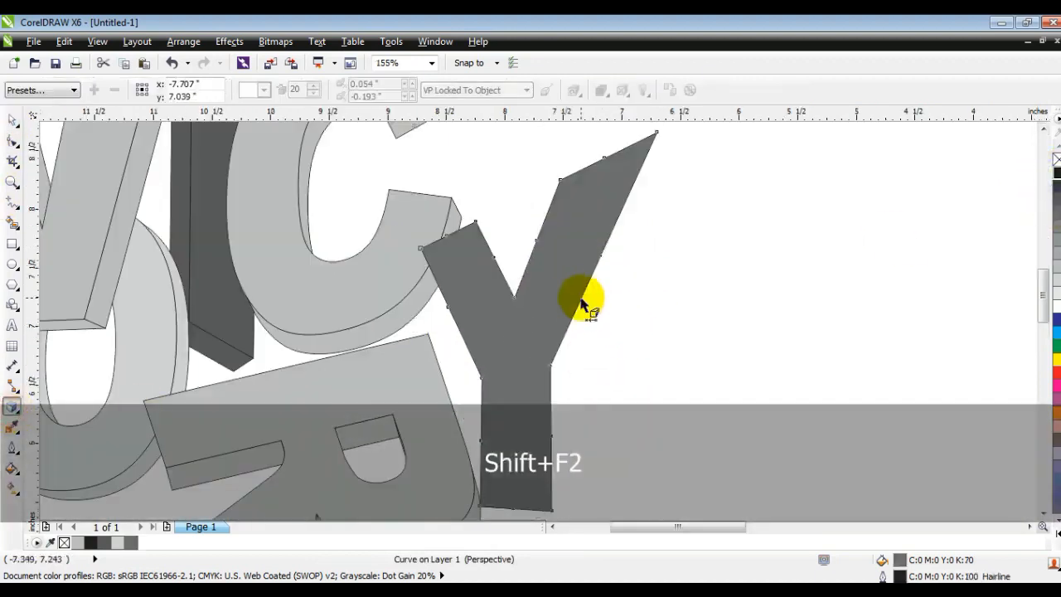
pyautogui.moveTo(580, 299); pyautogui.dragTo(585, 304)
pyautogui.click(264, 89)
pyautogui.click(277, 138)
pyautogui.moveTo(552, 369); pyautogui.dragTo(555, 331)
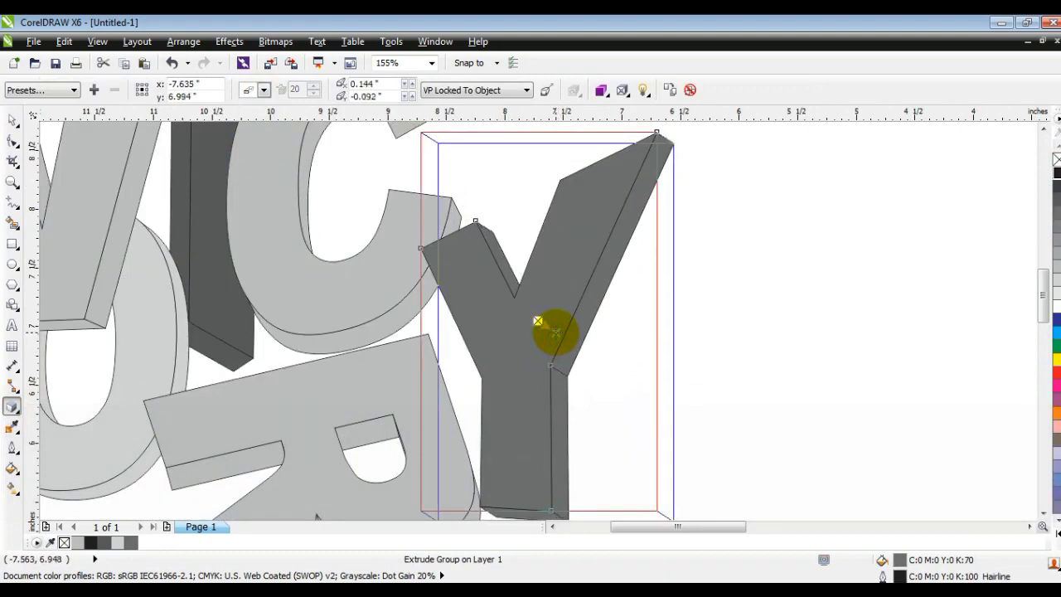
# Break the Y's extrude group apart, then shift both parts slightly left and send them behind the other letters.
pyautogui.click(12, 120)
pyautogui.click(183, 42)
pyautogui.click(217, 215)
pyautogui.press('Escape')
pyautogui.scroll(-3, 656, 257)
pyautogui.moveTo(677, 352); pyautogui.dragTo(400, 141)
pyautogui.hotkey('shift', 'F2')
pyautogui.click(720, 356)
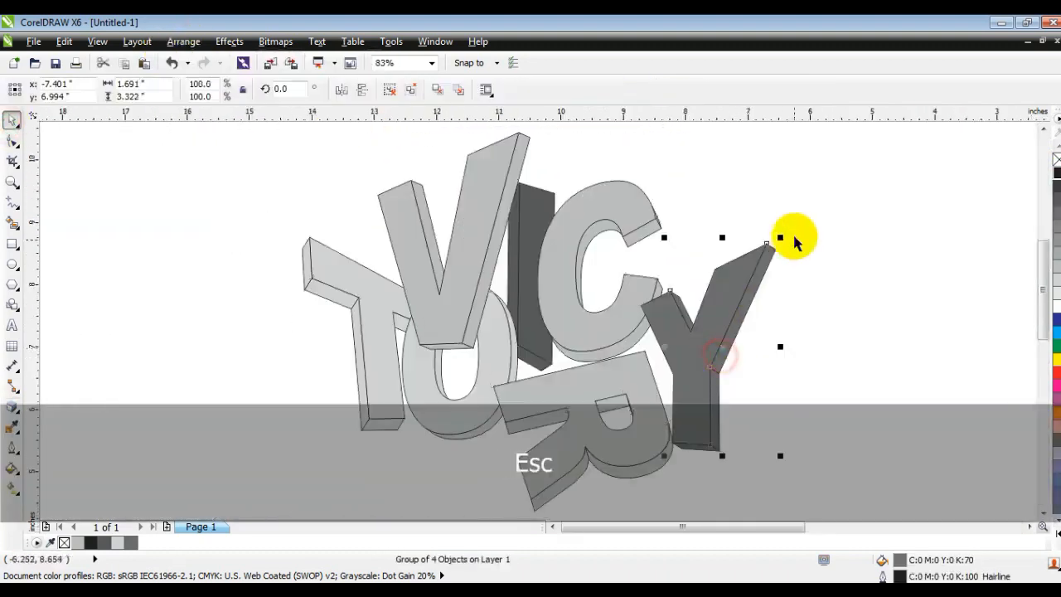
pyautogui.keyDown('shift'); pyautogui.click(620, 483); pyautogui.keyUp('shift')
pyautogui.hotkey('shift', 'pagedown')
pyautogui.click(801, 383)
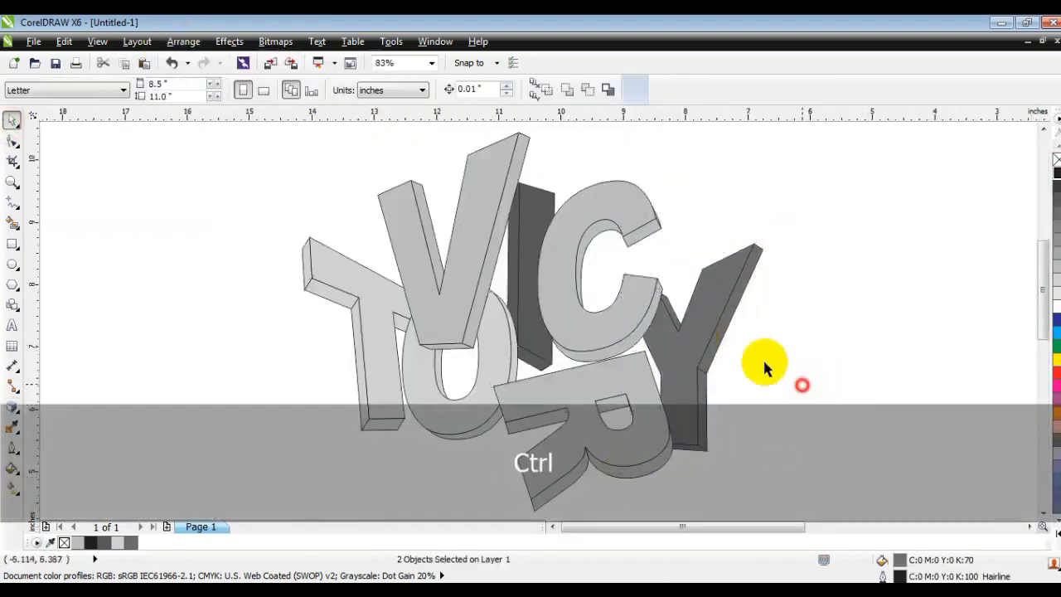
# Nudge the R up toward the C and the Y slightly to the right to tighten the letter stack.
pyautogui.moveTo(290, 467); pyautogui.dragTo(537, 147)
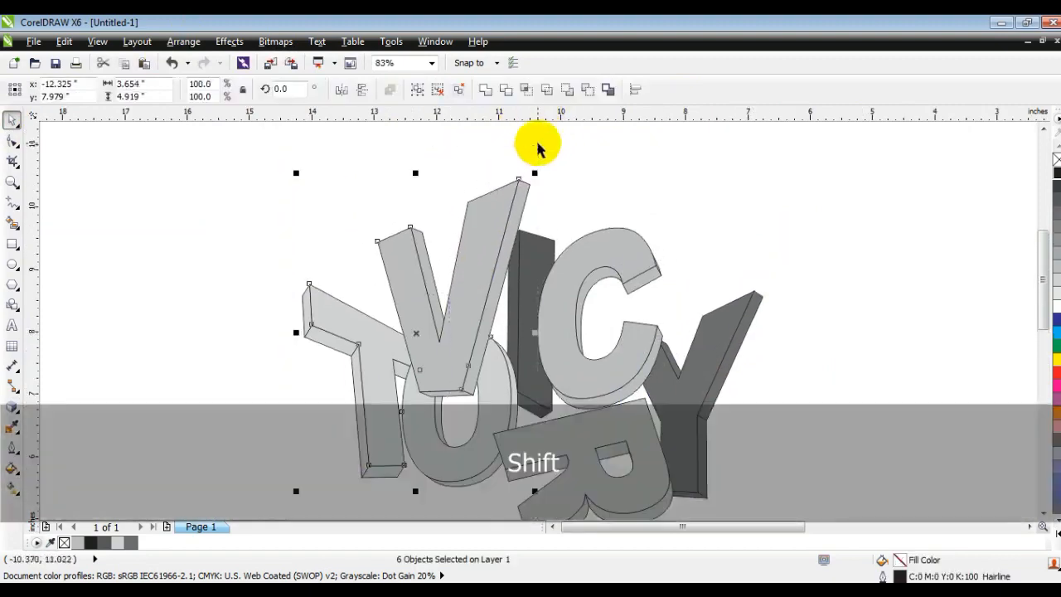
pyautogui.scroll(-2, 473, 296)
pyautogui.press('Escape')
pyautogui.moveTo(665, 401); pyautogui.dragTo(494, 311)
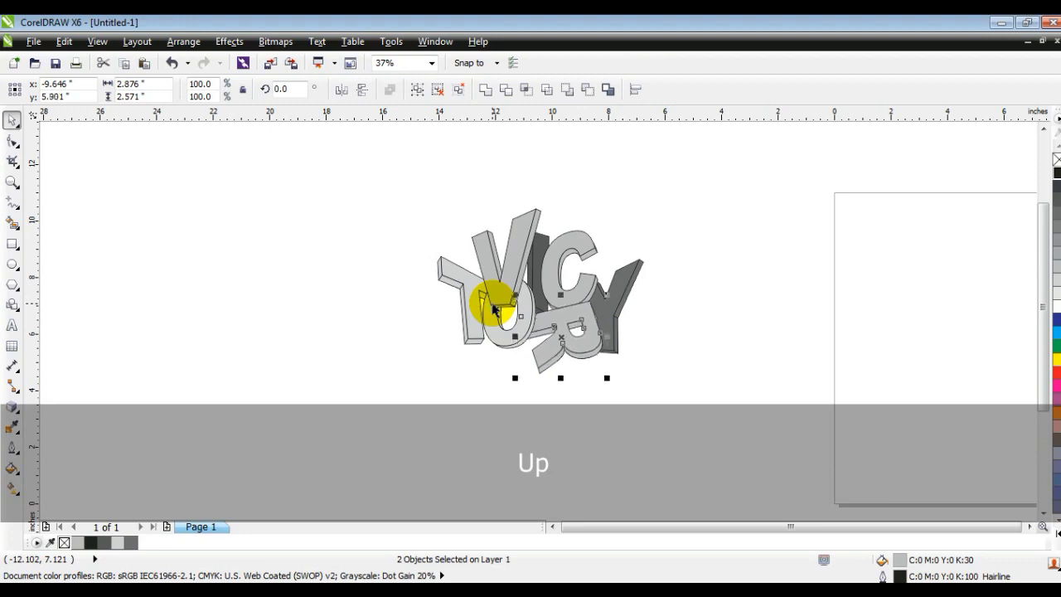
pyautogui.moveTo(676, 379); pyautogui.dragTo(572, 232)
pyautogui.press('Right')
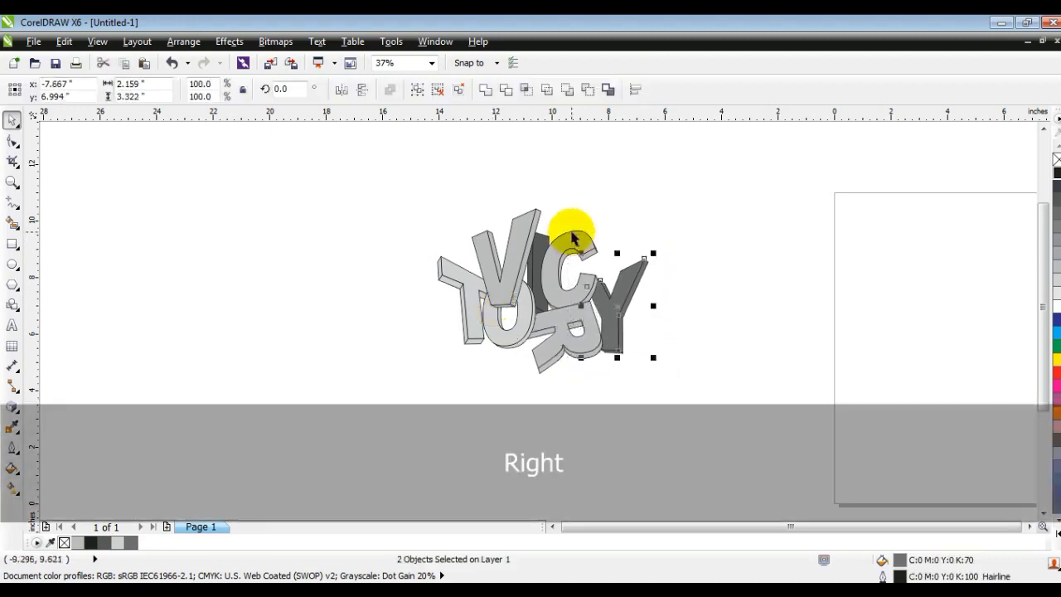
pyautogui.moveTo(723, 393); pyautogui.dragTo(309, 172)
pyautogui.hotkey('shift', 'F2')
pyautogui.press('Escape')
# Give the V's front face a linear fountain fill from black at its base to magenta-purple at its top.
pyautogui.click(457, 303)
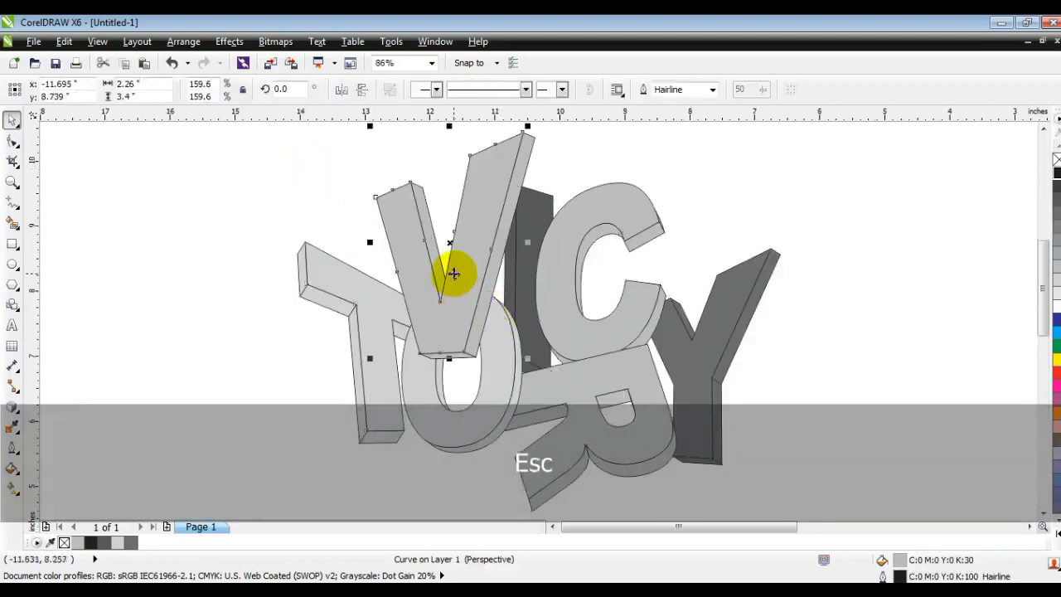
pyautogui.click(1057, 173)
pyautogui.click(12, 489)
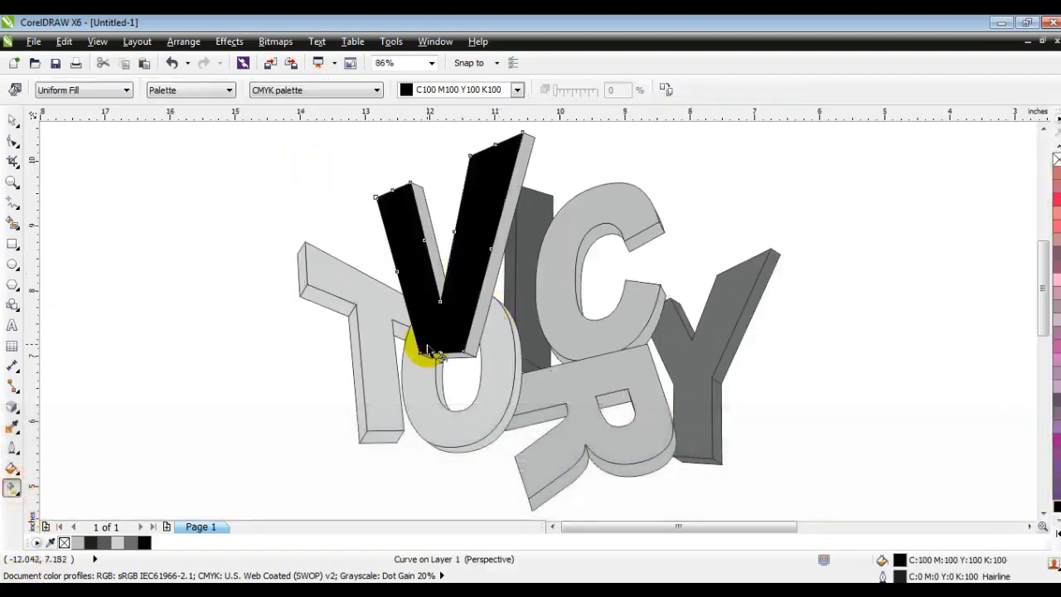
pyautogui.moveTo(429, 342); pyautogui.dragTo(435, 172)
pyautogui.moveTo(1052, 441); pyautogui.dragTo(431, 156)
# Apply a black to magenta-purple linear fountain fill to the V's extruded sides, with black starting about halfway up.
pyautogui.click(528, 193)
pyautogui.moveTo(143, 542); pyautogui.dragTo(501, 185)
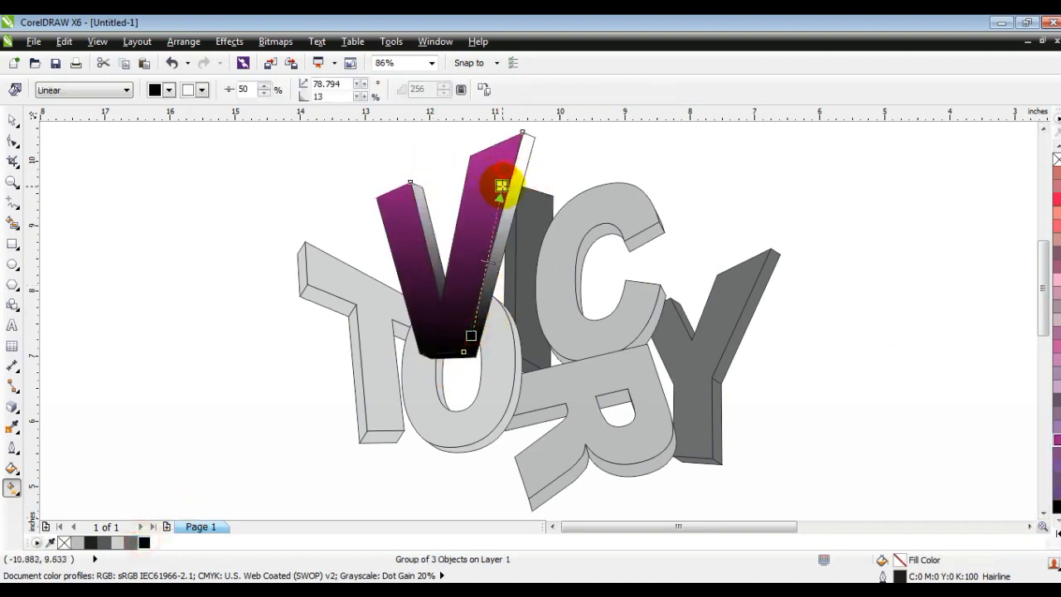
pyautogui.moveTo(1057, 444); pyautogui.dragTo(499, 169)
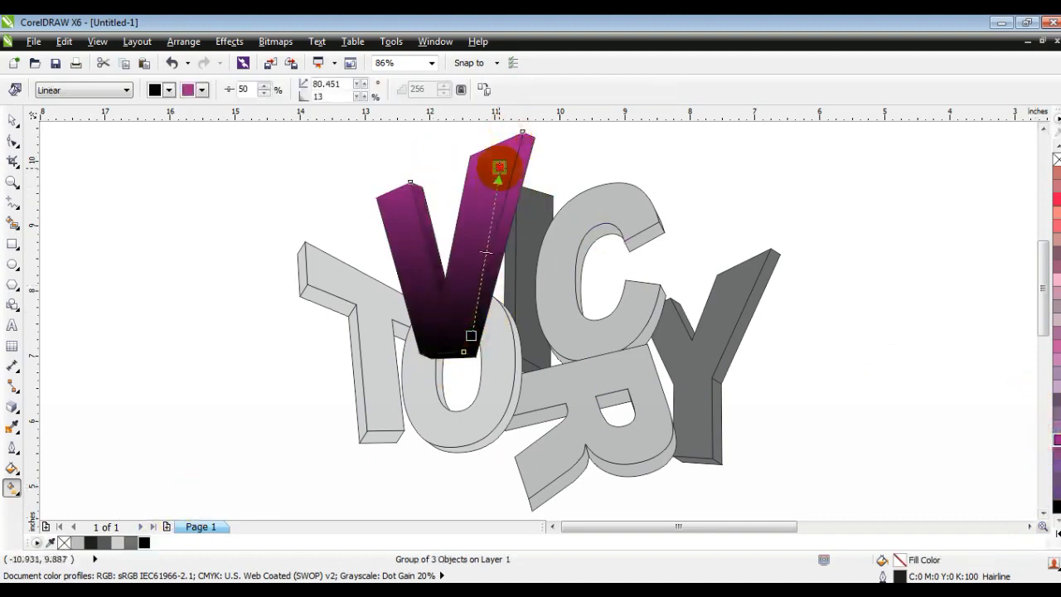
pyautogui.moveTo(470, 335); pyautogui.dragTo(514, 247)
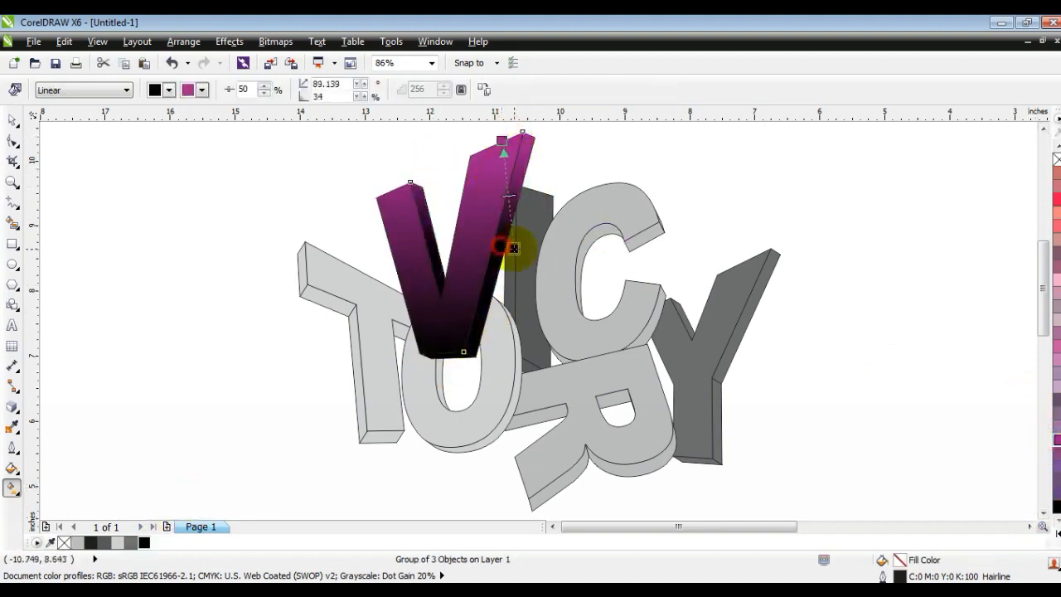
pyautogui.click(12, 122)
pyautogui.click(87, 238)
# Give the T's front face a linear fountain fill from black on its right to turquoise on its left.
pyautogui.click(389, 318)
pyautogui.click(1057, 507)
pyautogui.press('g')
pyautogui.moveTo(432, 345); pyautogui.dragTo(320, 323)
pyautogui.click(1058, 537)
pyautogui.moveTo(1043, 344); pyautogui.dragTo(320, 323)
pyautogui.moveTo(432, 345); pyautogui.dragTo(405, 330)
pyautogui.click(12, 122)
pyautogui.click(204, 305)
# Apply a linear fountain fill to the T's extruded sides, from black at the top to turquoise at the base.
pyautogui.click(337, 310)
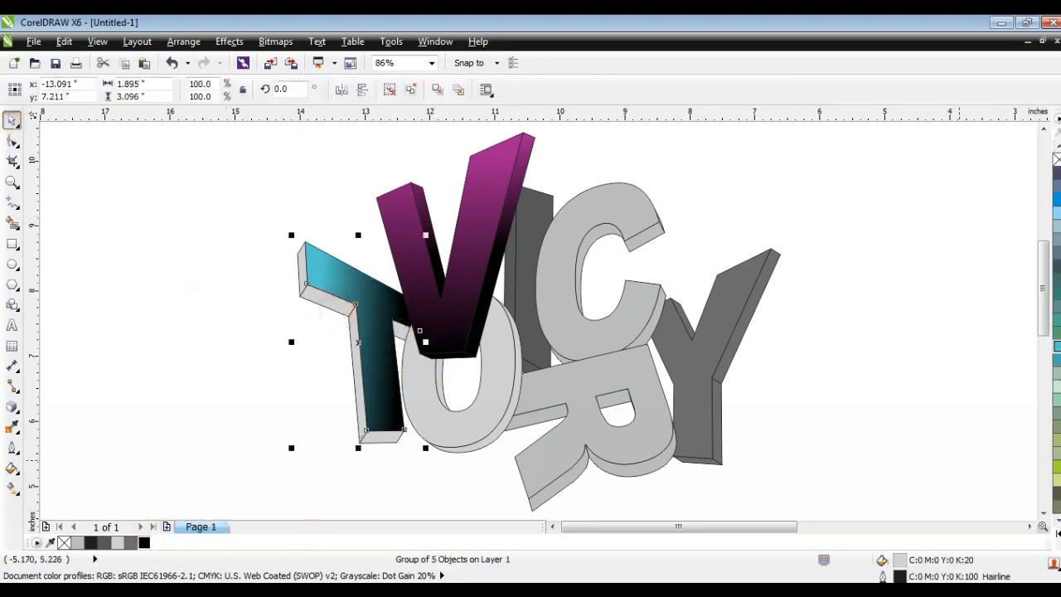
pyautogui.click(1057, 346)
pyautogui.press('g')
pyautogui.moveTo(341, 301); pyautogui.dragTo(343, 389)
pyautogui.click(143, 542)
pyautogui.hotkey('ctrl', 'z')
pyautogui.moveTo(145, 542); pyautogui.dragTo(341, 294)
pyautogui.moveTo(343, 390); pyautogui.dragTo(345, 416)
pyautogui.moveTo(341, 294); pyautogui.dragTo(328, 237)
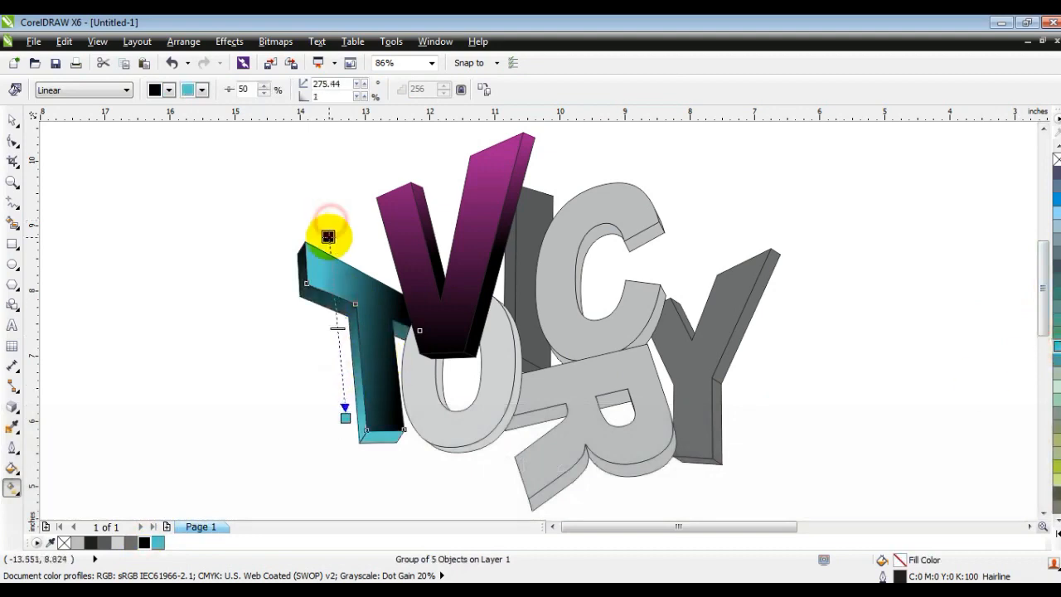
pyautogui.press('space')
pyautogui.click(118, 267)
# Give the O's front face a linear fountain fill from black at the top to lime green at the bottom.
pyautogui.click(432, 378)
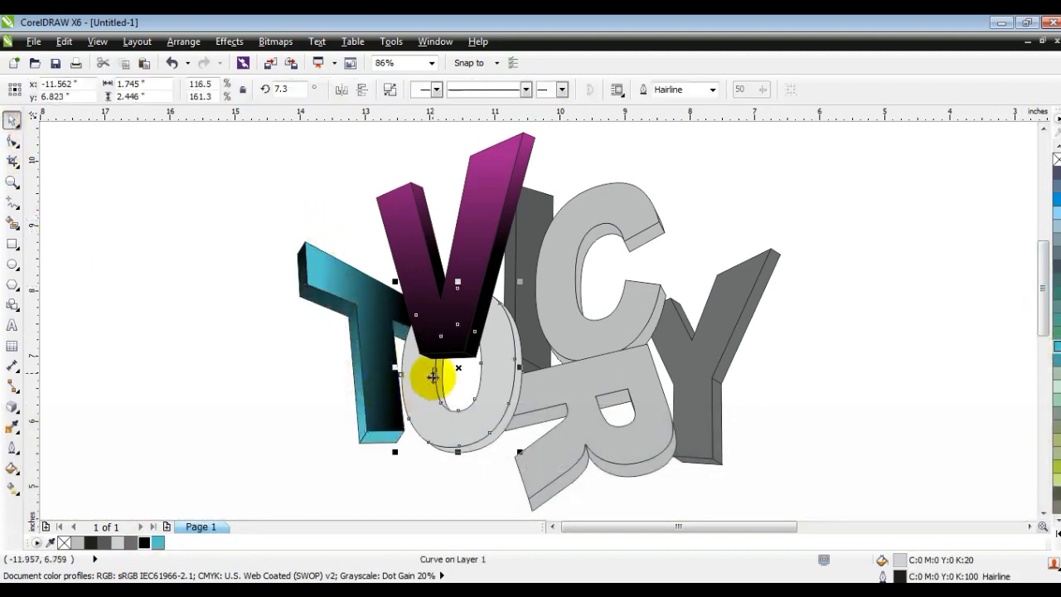
pyautogui.press('g')
pyautogui.moveTo(450, 290); pyautogui.dragTo(448, 437)
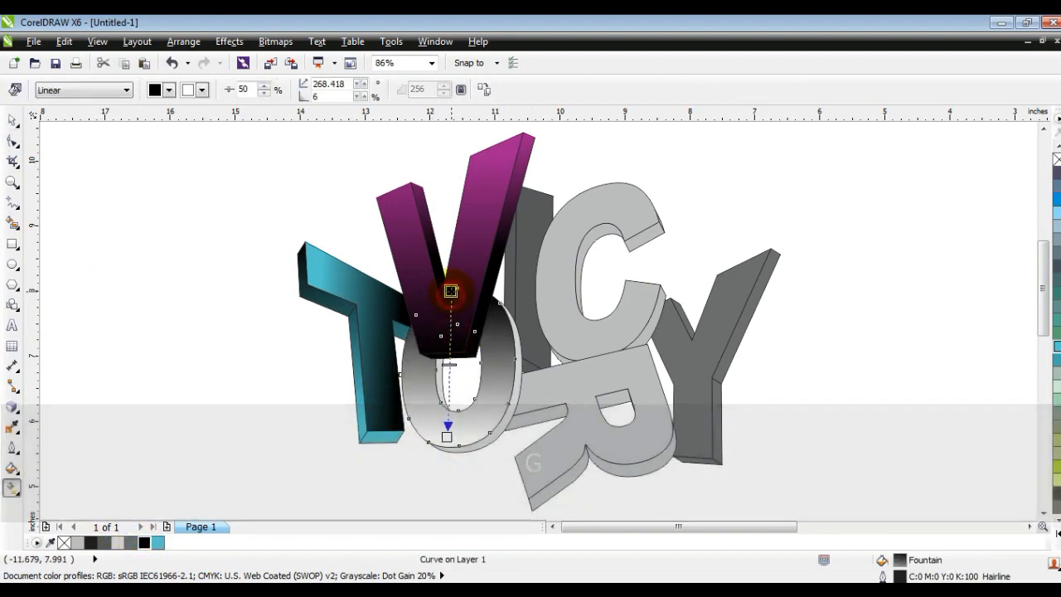
pyautogui.moveTo(851, 507); pyautogui.dragTo(451, 432)
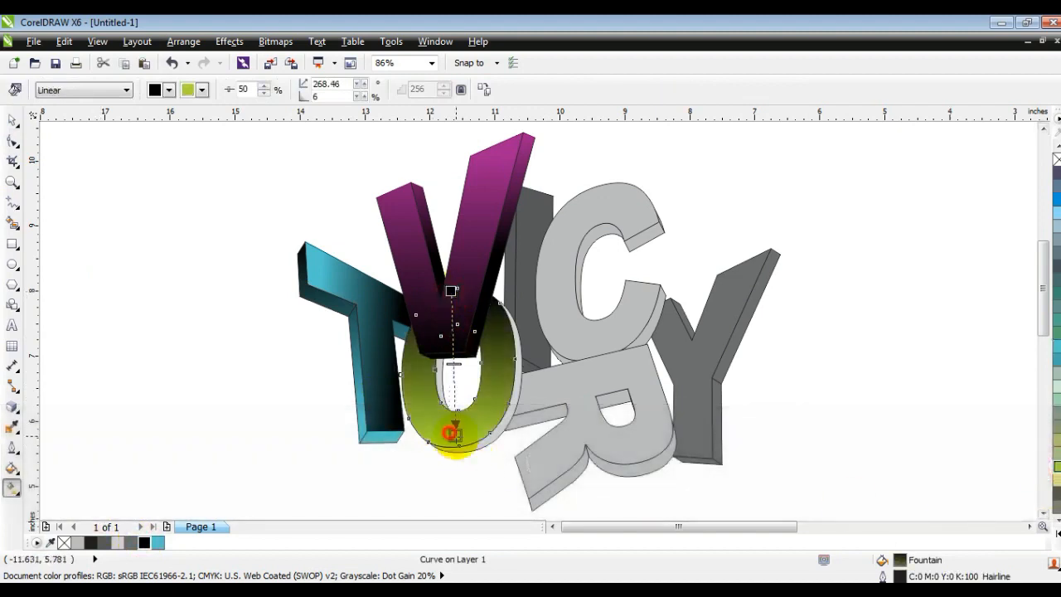
# Apply a linear fountain fill to the O's extruded sides, from black at the upper left to lime green at the lower right.
pyautogui.click(518, 386)
pyautogui.click(1057, 467)
pyautogui.moveTo(147, 544); pyautogui.dragTo(472, 383)
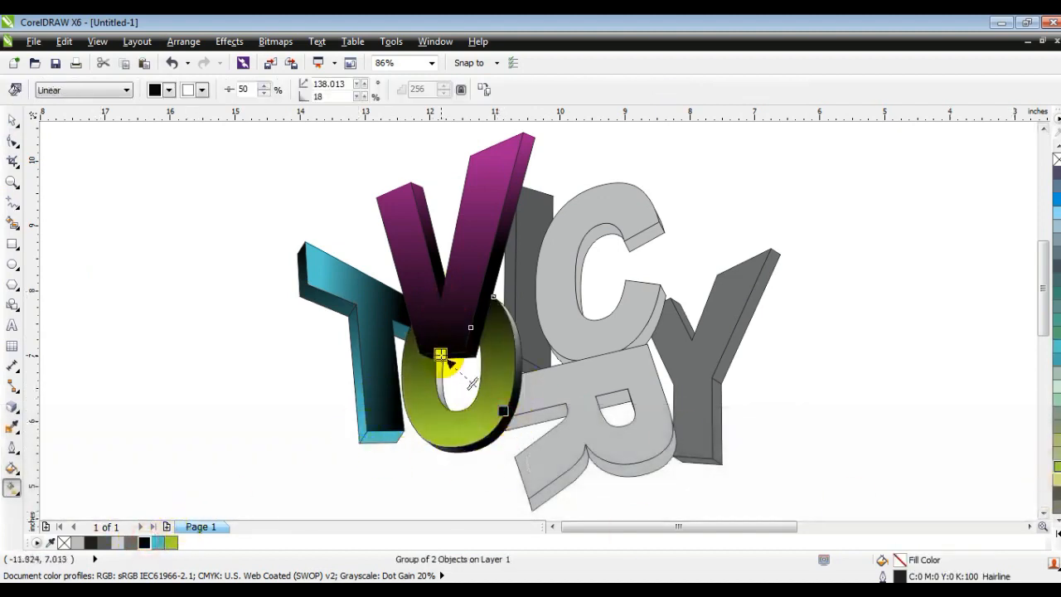
pyautogui.moveTo(430, 332); pyautogui.dragTo(510, 421)
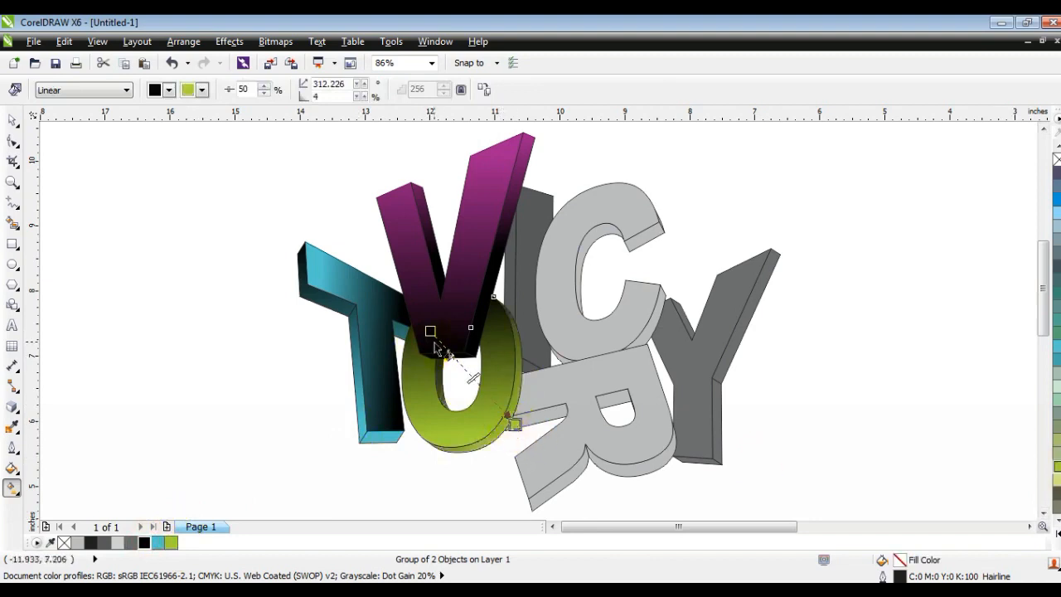
pyautogui.click(13, 121)
pyautogui.click(162, 325)
# Fill the I's front face with Sky Blue and draw a horizontal linear fountain fill across it, starting black on its right.
pyautogui.press('F3')
pyautogui.moveTo(678, 418); pyautogui.dragTo(408, 210)
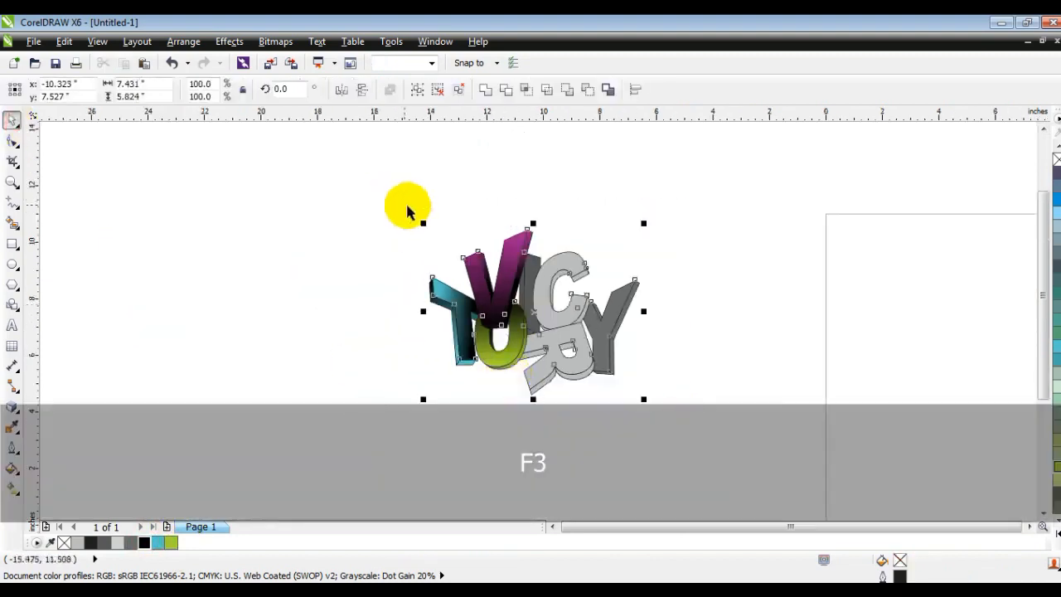
pyautogui.hotkey('shift', 'F2')
pyautogui.press('Escape')
pyautogui.click(533, 223)
pyautogui.moveTo(1057, 199); pyautogui.dragTo(554, 228)
pyautogui.press('g')
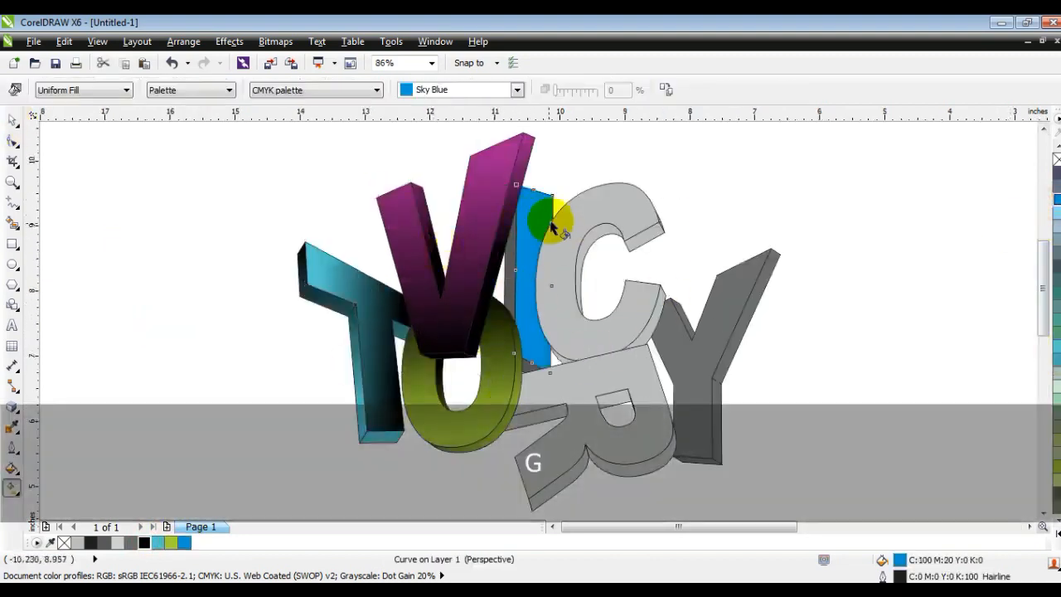
pyautogui.moveTo(558, 281); pyautogui.dragTo(498, 273)
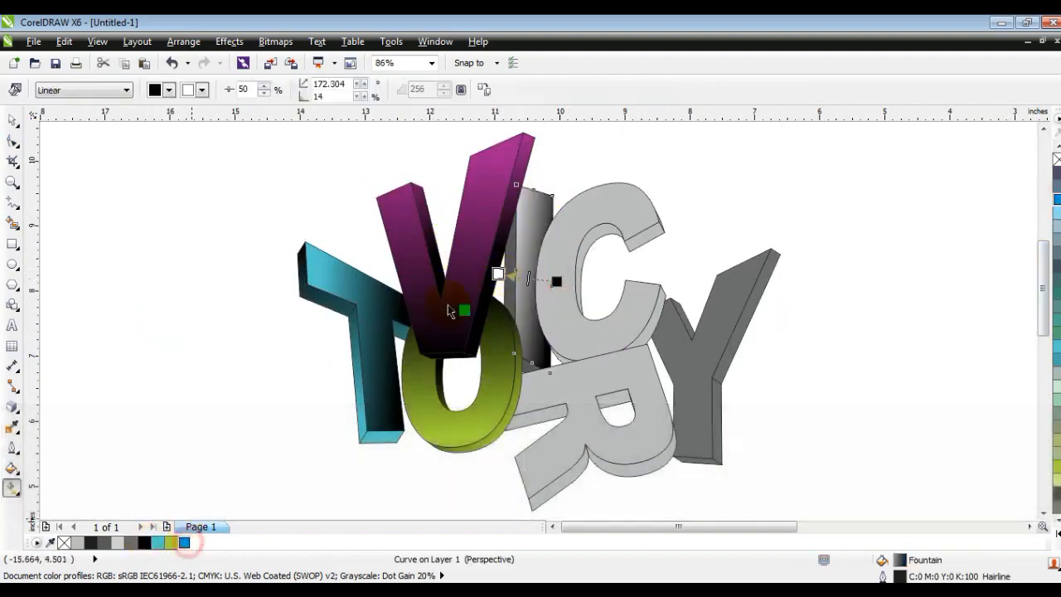
# Add Sky Blue to the I's front gradient and apply a black to Sky Blue linear fill to its extruded sides.
pyautogui.moveTo(425, 341); pyautogui.dragTo(507, 274)
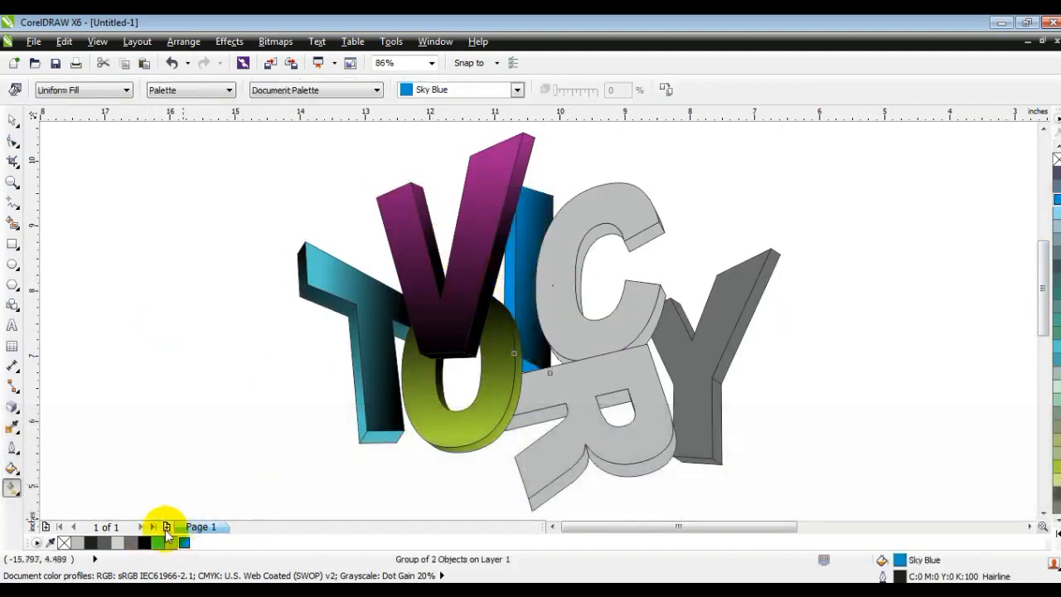
pyautogui.moveTo(488, 265); pyautogui.dragTo(532, 265)
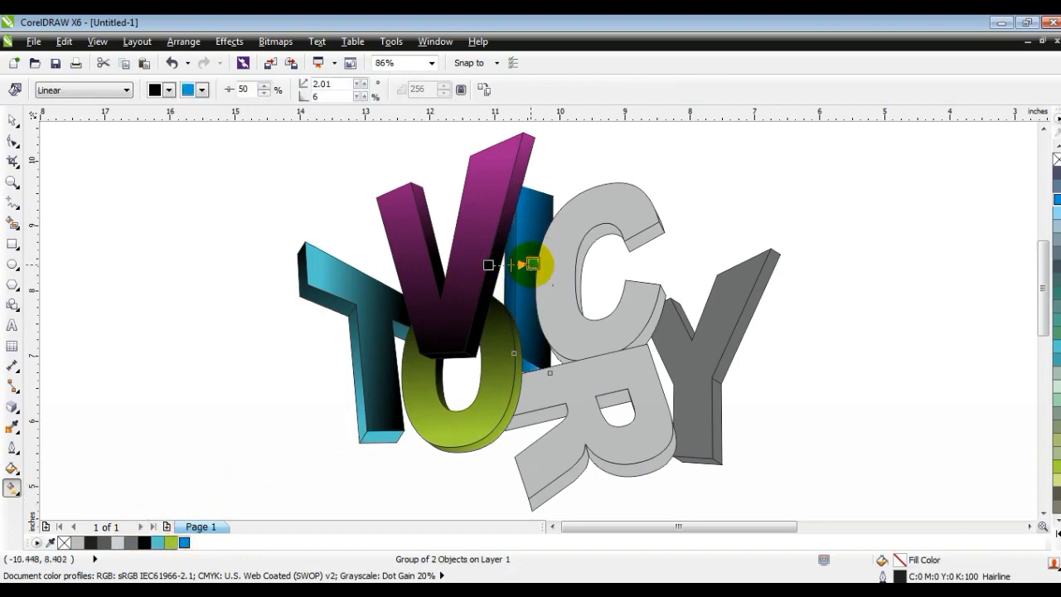
pyautogui.click(12, 121)
pyautogui.click(135, 279)
# Give the C's front face a linear fountain fill from black at its lower left to red at its upper right.
pyautogui.click(607, 341)
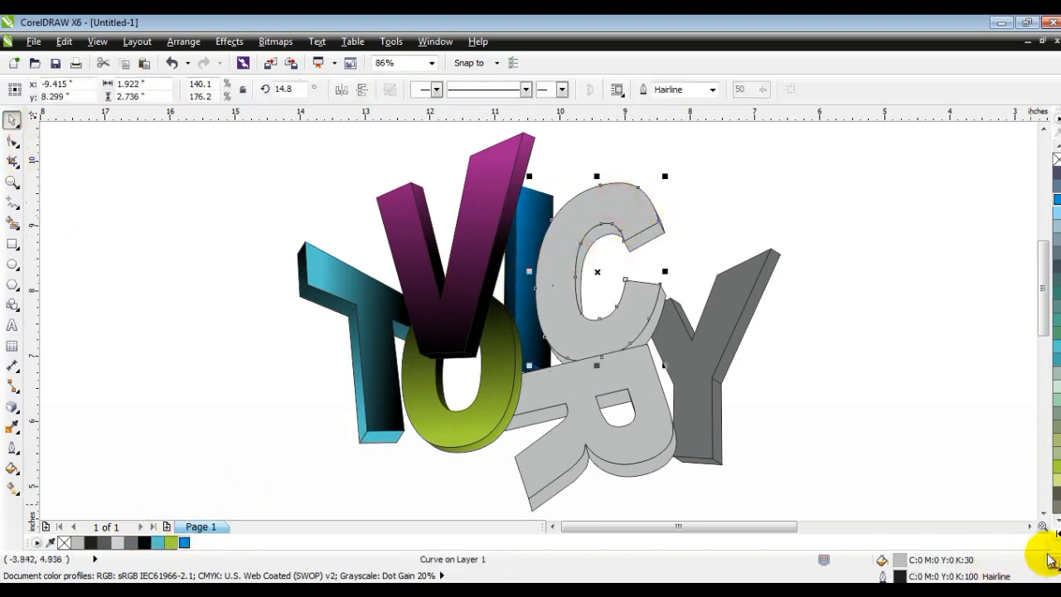
pyautogui.click(1057, 534)
pyautogui.click(1015, 358)
pyautogui.click(143, 543)
pyautogui.press('g')
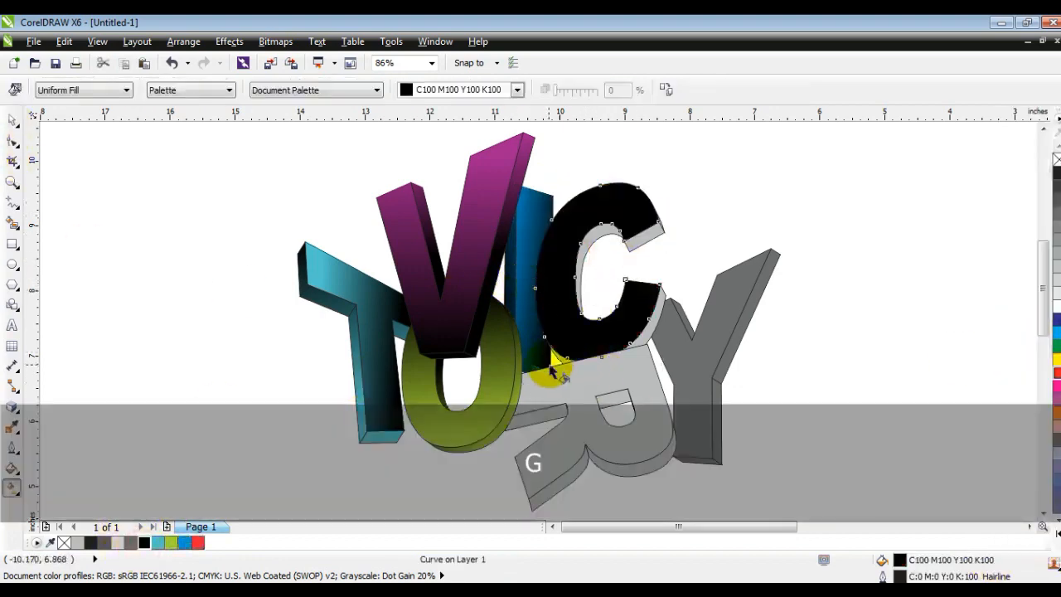
pyautogui.moveTo(549, 361); pyautogui.dragTo(657, 230)
pyautogui.moveTo(201, 544); pyautogui.dragTo(656, 230)
# Apply a linear fountain fill to the C's extruded sides, from black on their left to red on their right.
pyautogui.click(633, 246)
pyautogui.click(146, 543)
pyautogui.moveTo(571, 298); pyautogui.dragTo(655, 269)
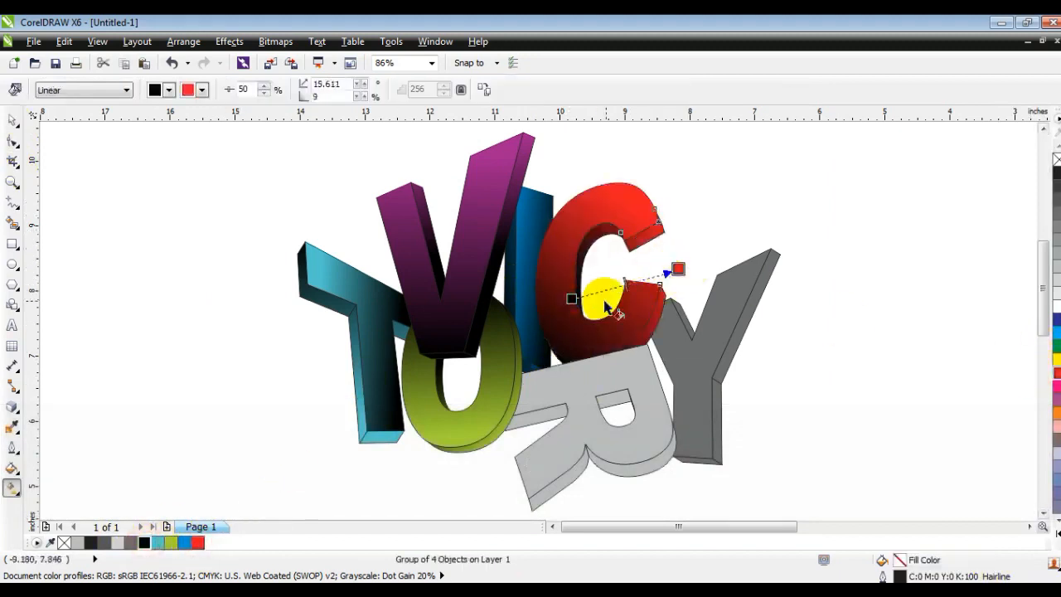
pyautogui.click(12, 122)
pyautogui.click(112, 254)
# Give the R's front face a linear fountain fill from black at its lower left to orange at its upper right.
pyautogui.click(547, 390)
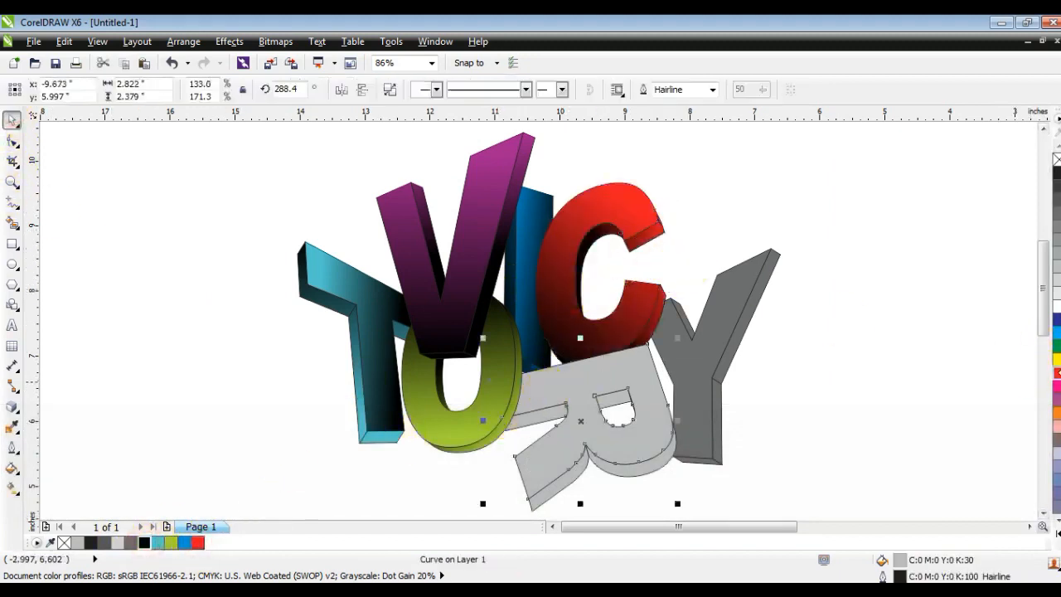
pyautogui.click(1057, 413)
pyautogui.press('g')
pyautogui.click(150, 544)
pyautogui.moveTo(544, 403); pyautogui.dragTo(655, 382)
pyautogui.moveTo(654, 381); pyautogui.dragTo(616, 349)
pyautogui.moveTo(462, 422); pyautogui.dragTo(504, 411)
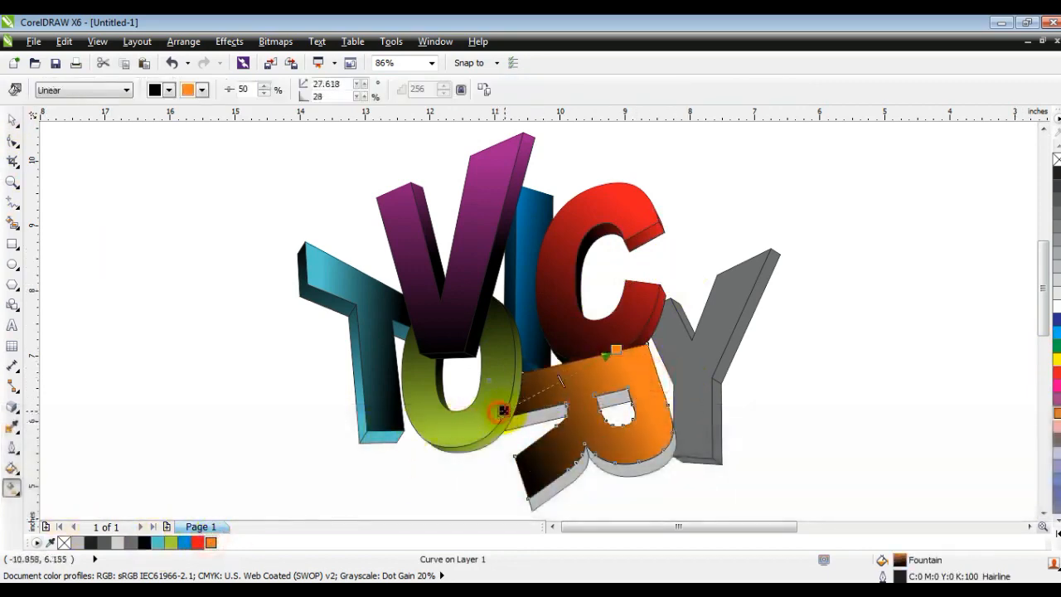
# Apply a black to orange linear fountain fill to the R's extruded sides, undoing the stray extra adjustment.
pyautogui.click(583, 467)
pyautogui.moveTo(144, 547); pyautogui.dragTo(578, 507)
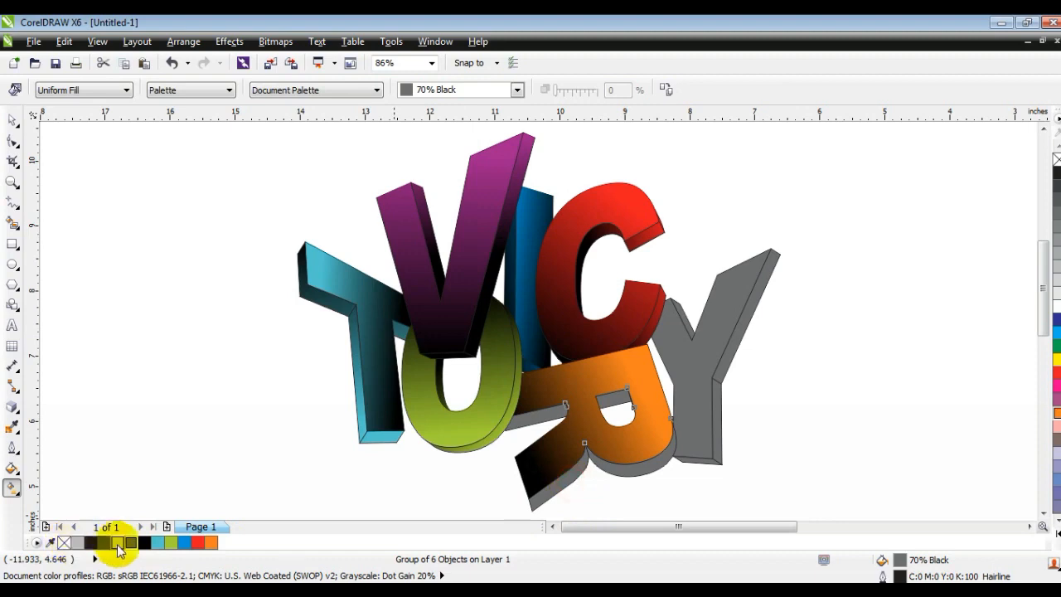
pyautogui.click(145, 544)
pyautogui.moveTo(566, 468); pyautogui.dragTo(676, 404)
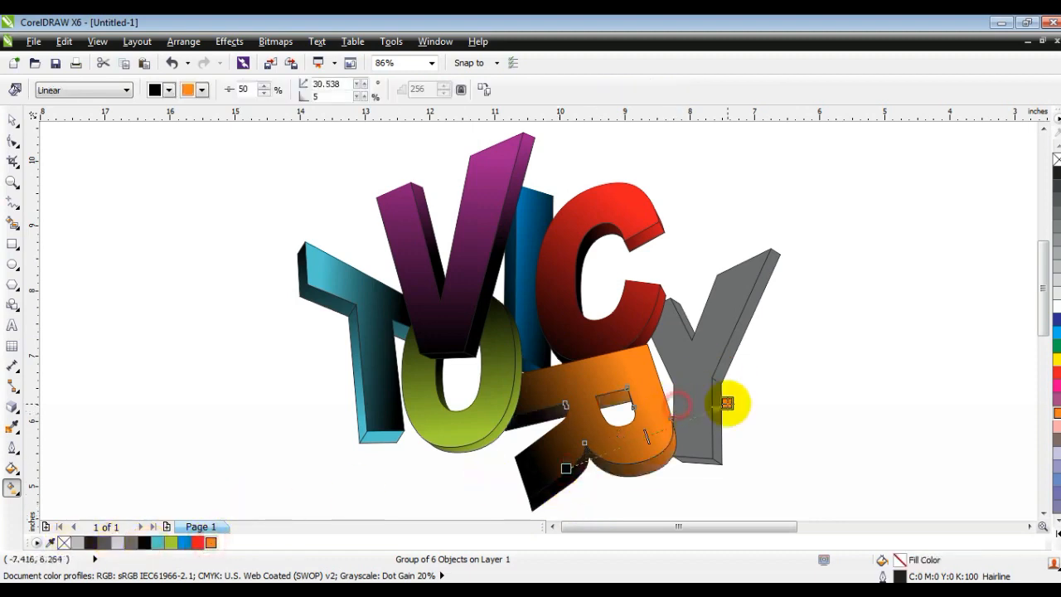
pyautogui.moveTo(606, 476); pyautogui.dragTo(637, 487)
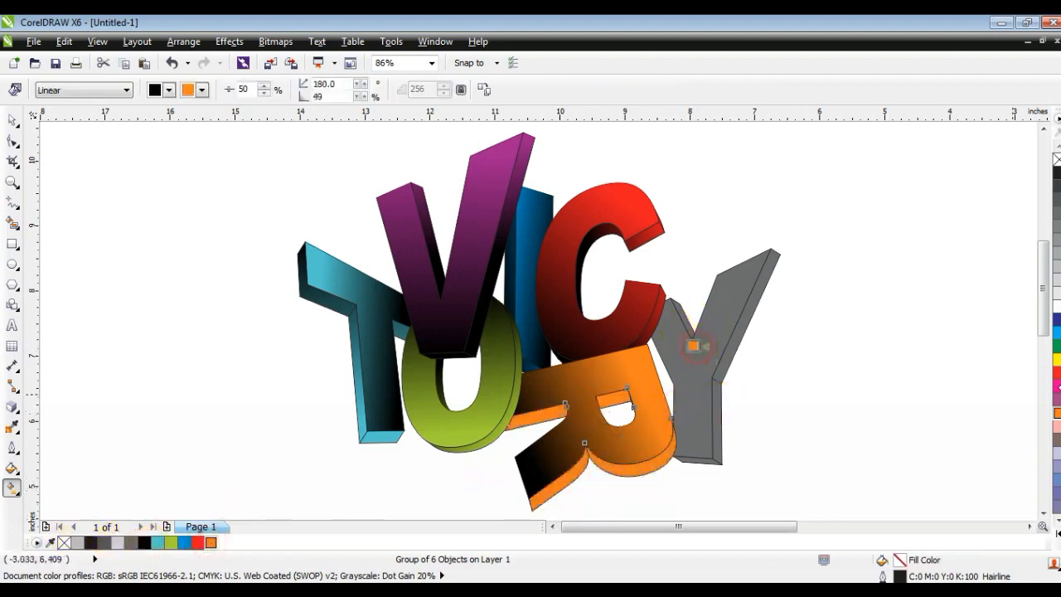
pyautogui.click(11, 120)
pyautogui.hotkey('ctrl', 'z')
# Give the Y's front face a horizontal linear fountain fill from black to crimson (C:0 M:100 Y:60 K:0).
pyautogui.click(709, 365)
pyautogui.click(1057, 534)
pyautogui.click(1042, 186)
pyautogui.click(1042, 292)
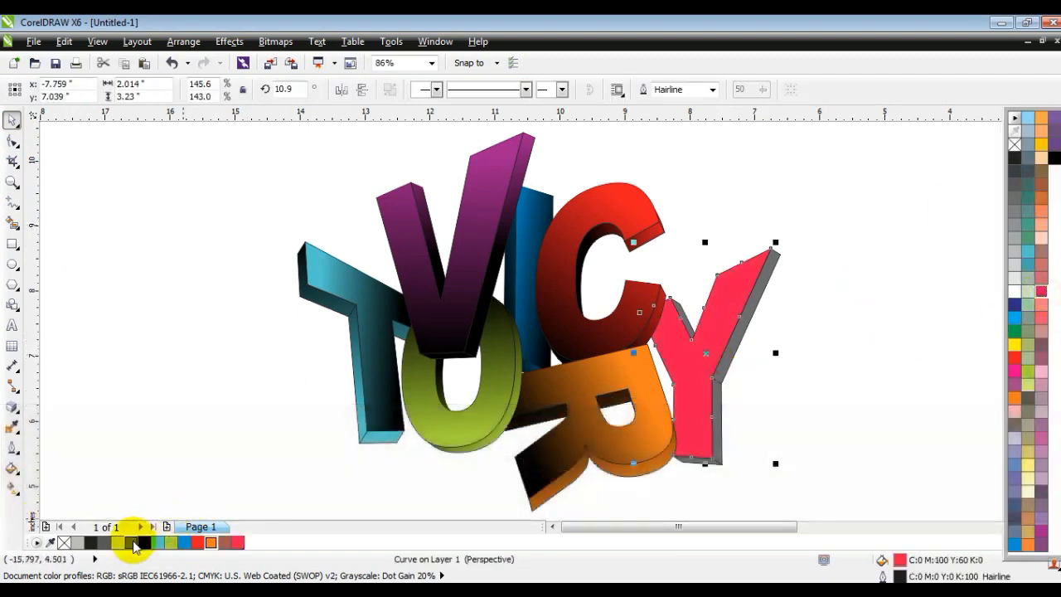
pyautogui.press('g')
pyautogui.moveTo(661, 340); pyautogui.dragTo(744, 340)
pyautogui.moveTo(238, 542)
pyautogui.mouseDown()
pyautogui.moveTo(754, 351)
pyautogui.moveTo(742, 344)
pyautogui.mouseUp()
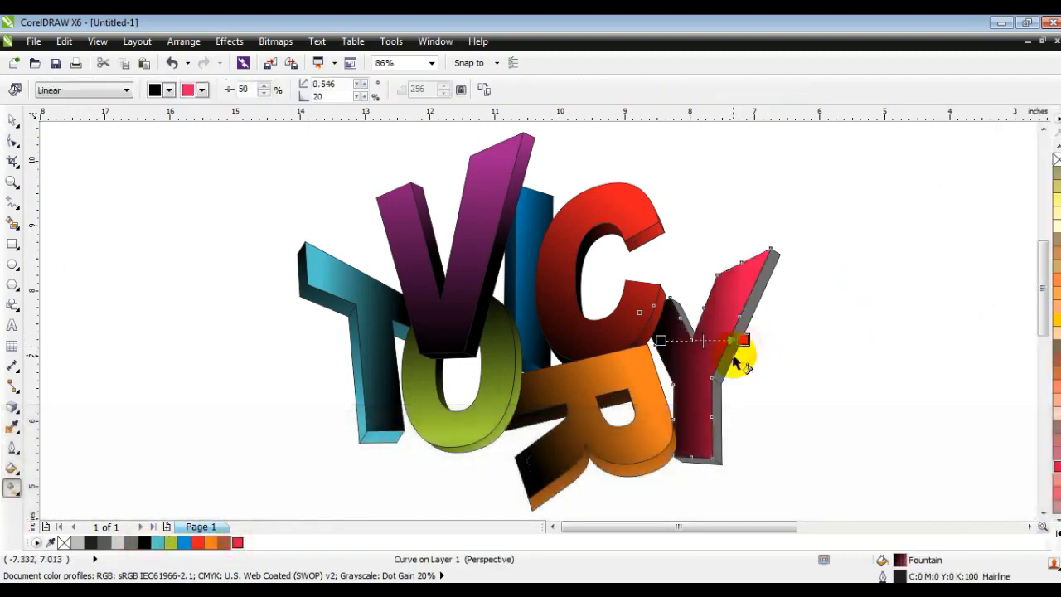
# Apply a black to crimson linear fountain fill to the Y's extruded sides, extending its crimson end past the letter.
pyautogui.click(733, 357)
pyautogui.click(145, 542)
pyautogui.moveTo(652, 336); pyautogui.dragTo(782, 364)
pyautogui.moveTo(782, 365); pyautogui.dragTo(806, 371)
pyautogui.moveTo(239, 543)
pyautogui.mouseDown()
pyautogui.moveTo(816, 416)
pyautogui.moveTo(807, 370)
pyautogui.mouseUp()
pyautogui.moveTo(808, 371); pyautogui.dragTo(828, 373)
pyautogui.click(13, 120)
pyautogui.press('Escape')
# Remove the outlines from all the letters and group them.
pyautogui.scroll(-2, 235, 248)
pyautogui.moveTo(537, 384); pyautogui.dragTo(232, 186)
pyautogui.rightClick(1057, 158)
pyautogui.hotkey('ctrl', 'g')
# Draw a rectangle around the lettering, fill it with 20% Black and send it behind the letters.
pyautogui.click(13, 182)
pyautogui.moveTo(190, 154); pyautogui.dragTo(655, 406)
pyautogui.click(13, 245)
pyautogui.moveTo(224, 164); pyautogui.dragTo(678, 452)
pyautogui.click(157, 543)
pyautogui.click(114, 543)
pyautogui.hotkey('shift', 'pagedown')
pyautogui.press('Escape')
# Enlarge the background rectangle from its center to about 12.8 by 8 inches.
pyautogui.click(680, 454)
pyautogui.moveTo(682, 455); pyautogui.dragTo(748, 496)
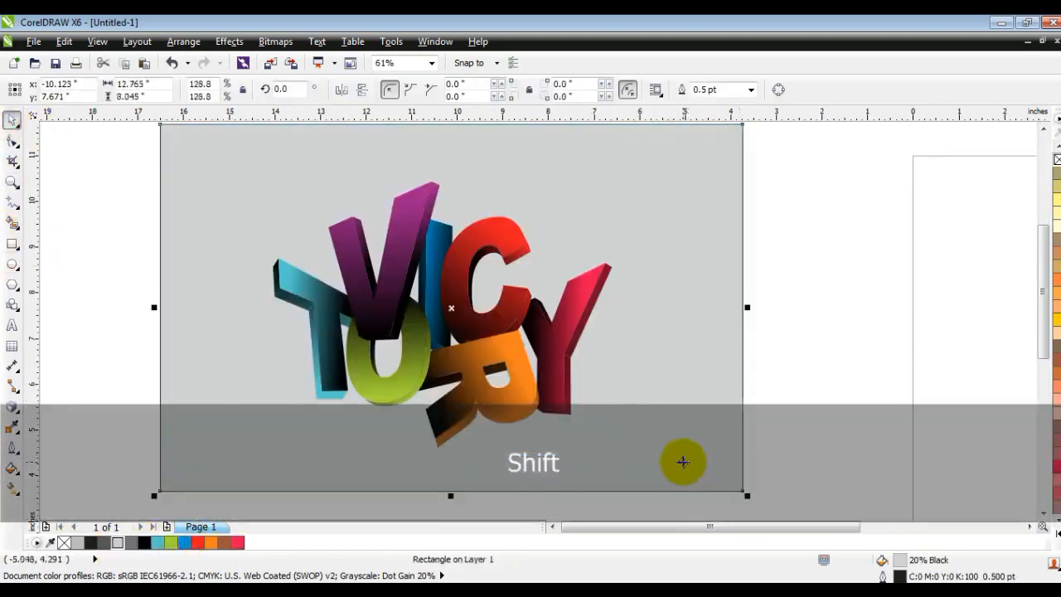
pyautogui.hotkey('shift', 'F2')
pyautogui.scroll(-1, 696, 366)
pyautogui.press('Escape')
# Give the background rectangle a radial fountain fill from white at the center to 20% Black at the edges.
pyautogui.moveTo(792, 465); pyautogui.dragTo(398, 192)
pyautogui.hotkey('shift', 'F2')
pyautogui.press('g')
pyautogui.moveTo(541, 256); pyautogui.dragTo(551, 425)
pyautogui.click(1057, 535)
pyautogui.moveTo(1010, 292); pyautogui.dragTo(621, 345)
pyautogui.click(93, 90)
pyautogui.click(49, 134)
pyautogui.moveTo(543, 424); pyautogui.dragTo(539, 478)
pyautogui.click(12, 122)
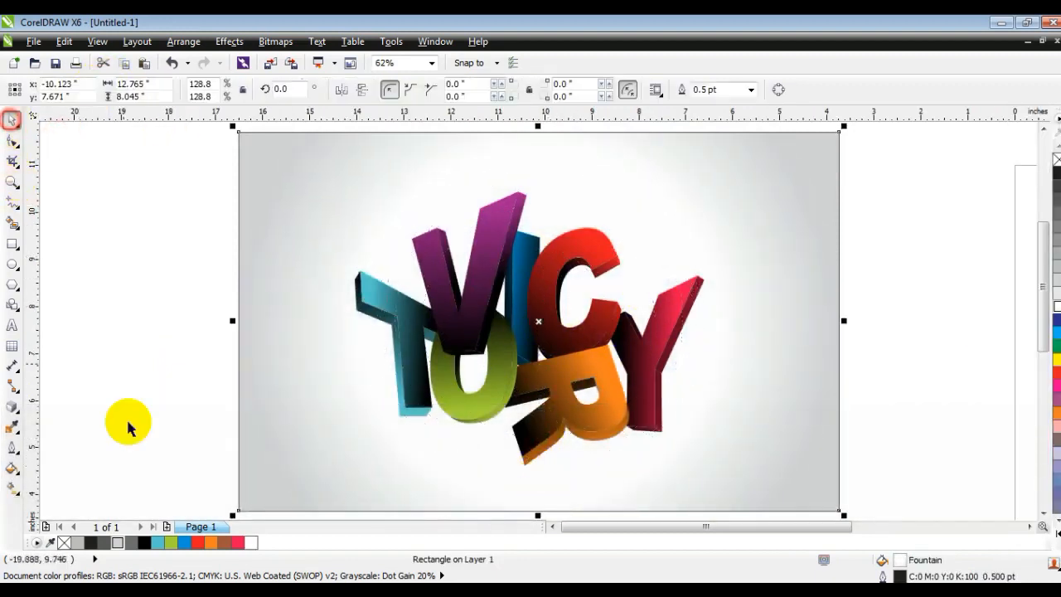
# Fill the background rectangle with solid black and widen it on both sides.
pyautogui.click(143, 543)
pyautogui.click(172, 255)
pyautogui.press('F3')
pyautogui.press('Escape')
pyautogui.click(315, 382)
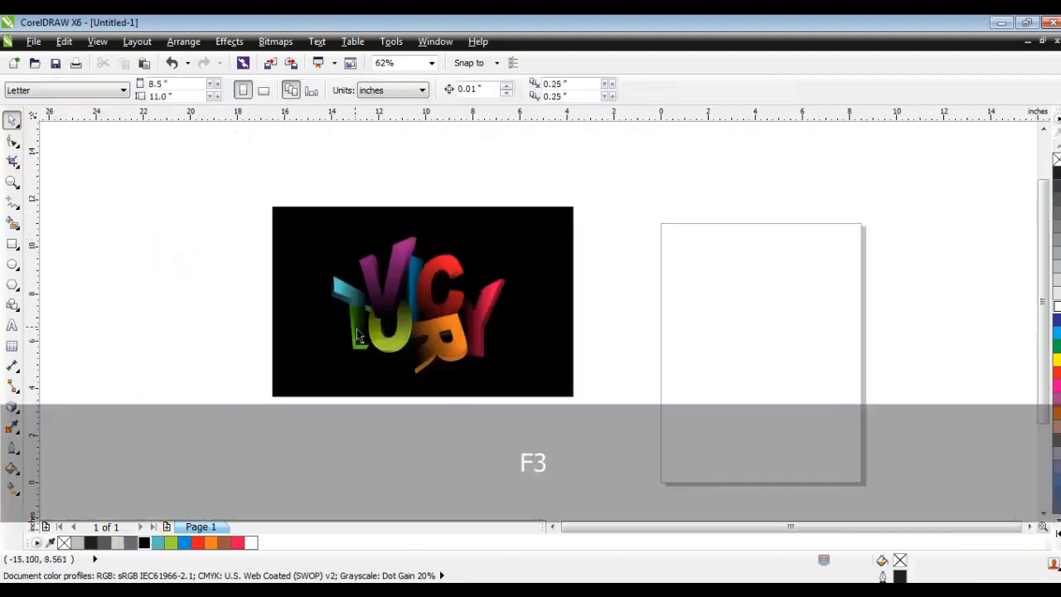
pyautogui.moveTo(579, 301); pyautogui.dragTo(596, 303)
pyautogui.hotkey('shift', 'F2')
# Try to reposition the black start point of a gradient on the grouped lettering, and undo it.
pyautogui.press('Escape')
pyautogui.moveTo(210, 154); pyautogui.dragTo(753, 502)
pyautogui.press('g')
pyautogui.moveTo(466, 306); pyautogui.dragTo(475, 271)
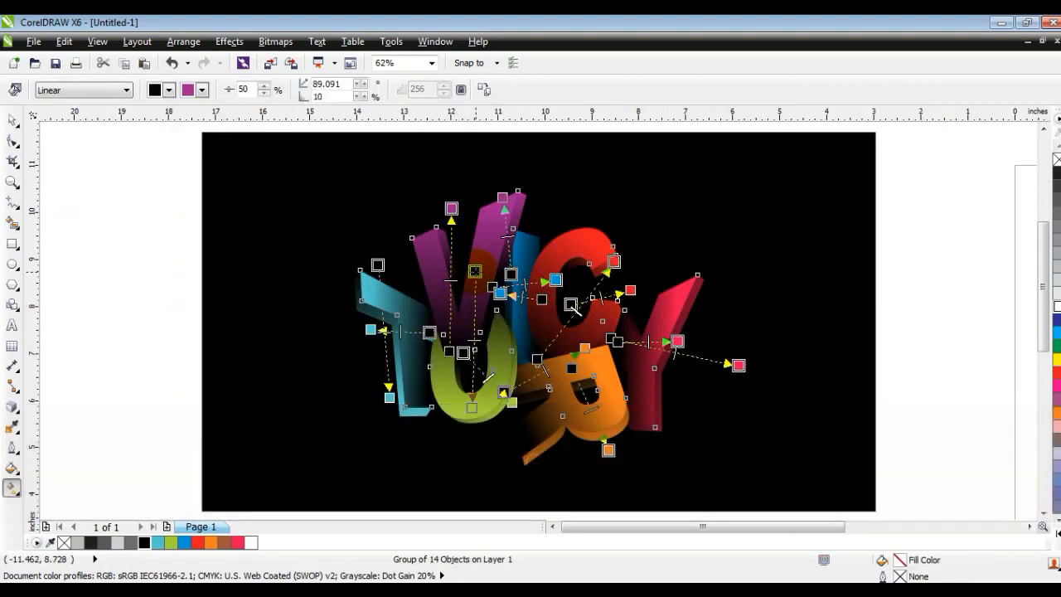
pyautogui.click(8, 120)
pyautogui.click(132, 325)
pyautogui.hotkey('ctrl', 'z')
# Ungroup the VICTORY lettering.
pyautogui.click(615, 419)
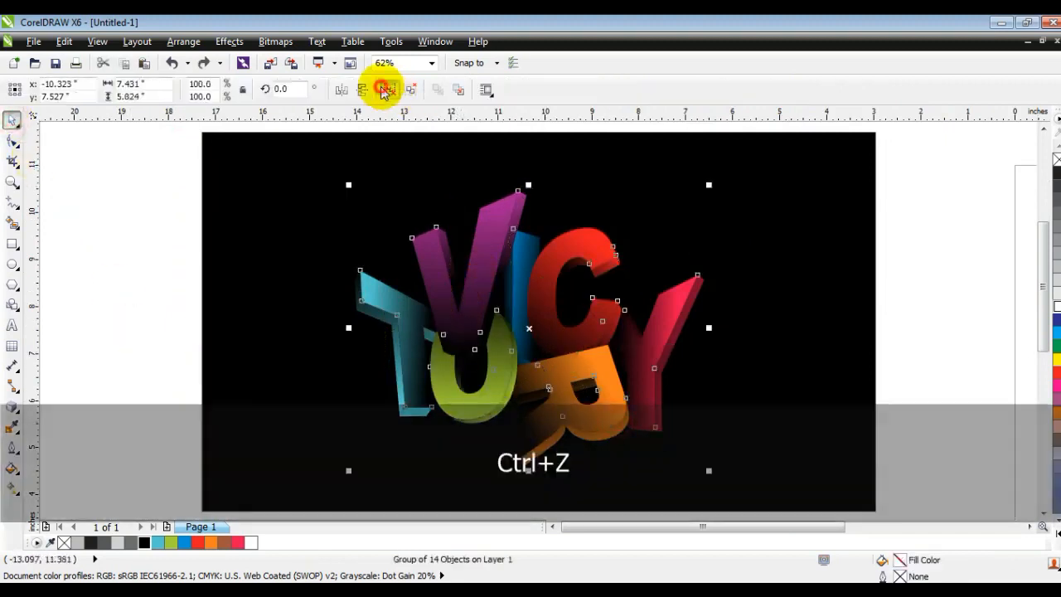
pyautogui.click(384, 90)
pyautogui.click(832, 412)
# Brighten the front faces of the R, V, T and Y by moving their gradients' black start points farther outward.
pyautogui.click(527, 448)
pyautogui.press('g')
pyautogui.moveTo(503, 392); pyautogui.dragTo(463, 406)
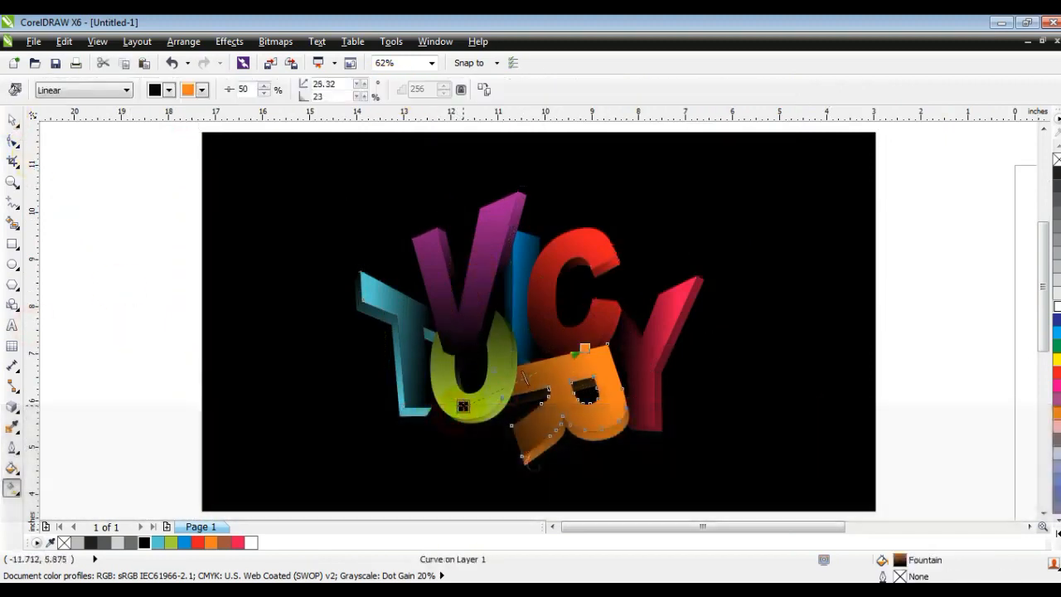
pyautogui.moveTo(453, 368); pyautogui.dragTo(441, 395)
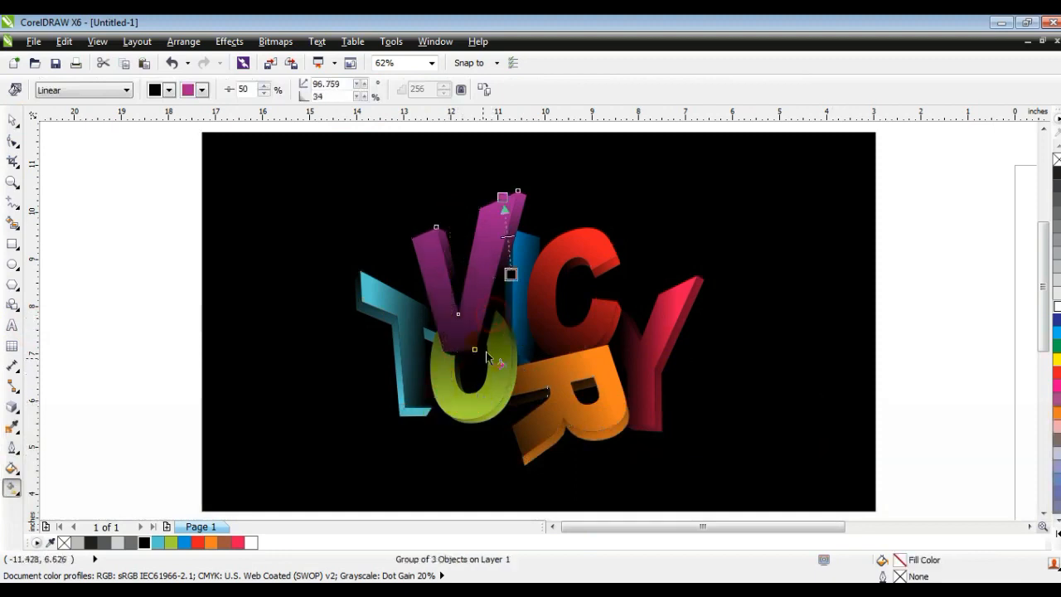
pyautogui.moveTo(448, 349); pyautogui.dragTo(456, 335)
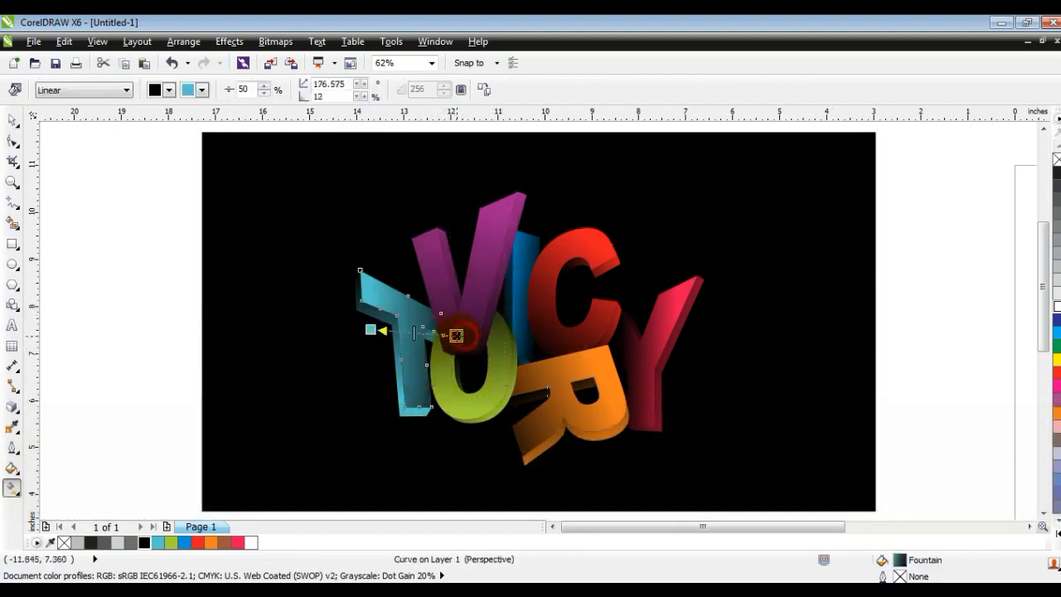
pyautogui.click(645, 372)
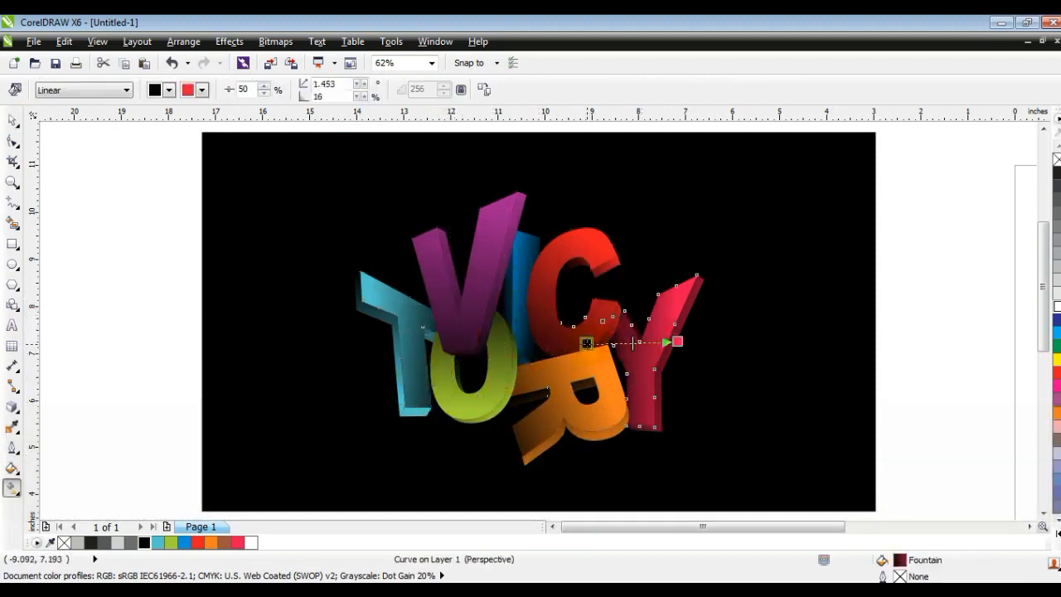